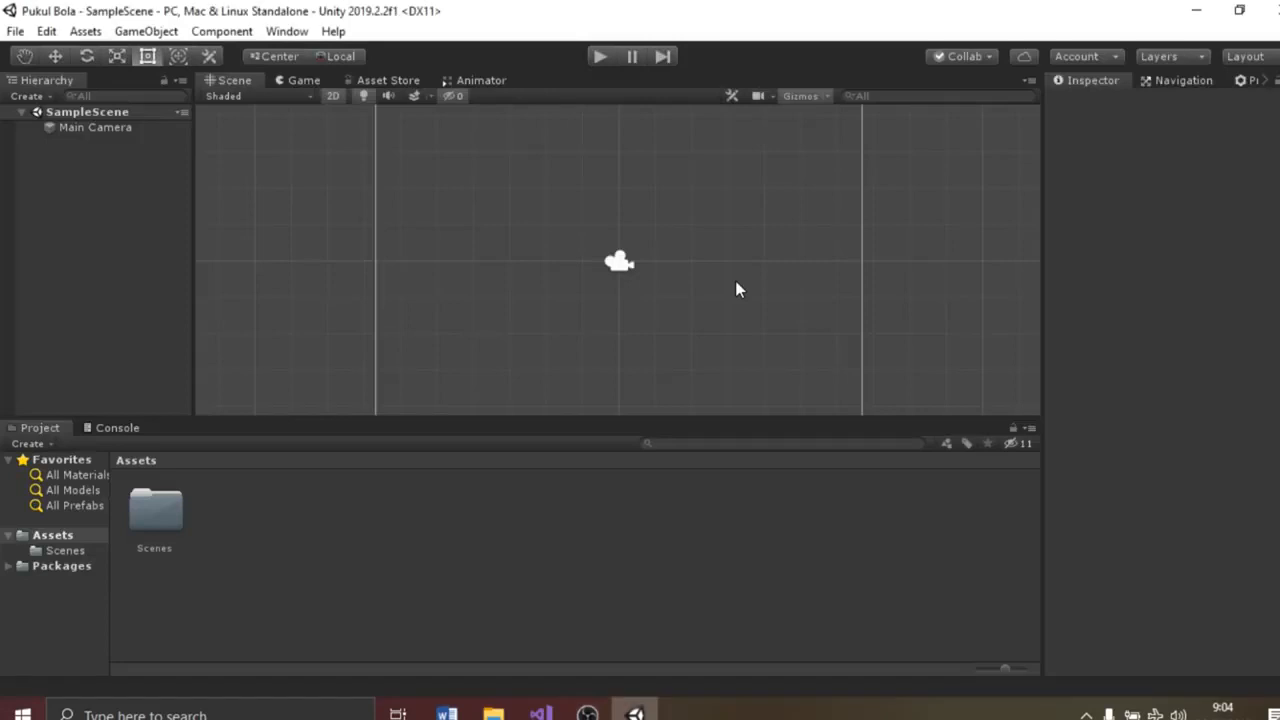
- Create a new folder named Images inside Assets
right_click(260, 511)
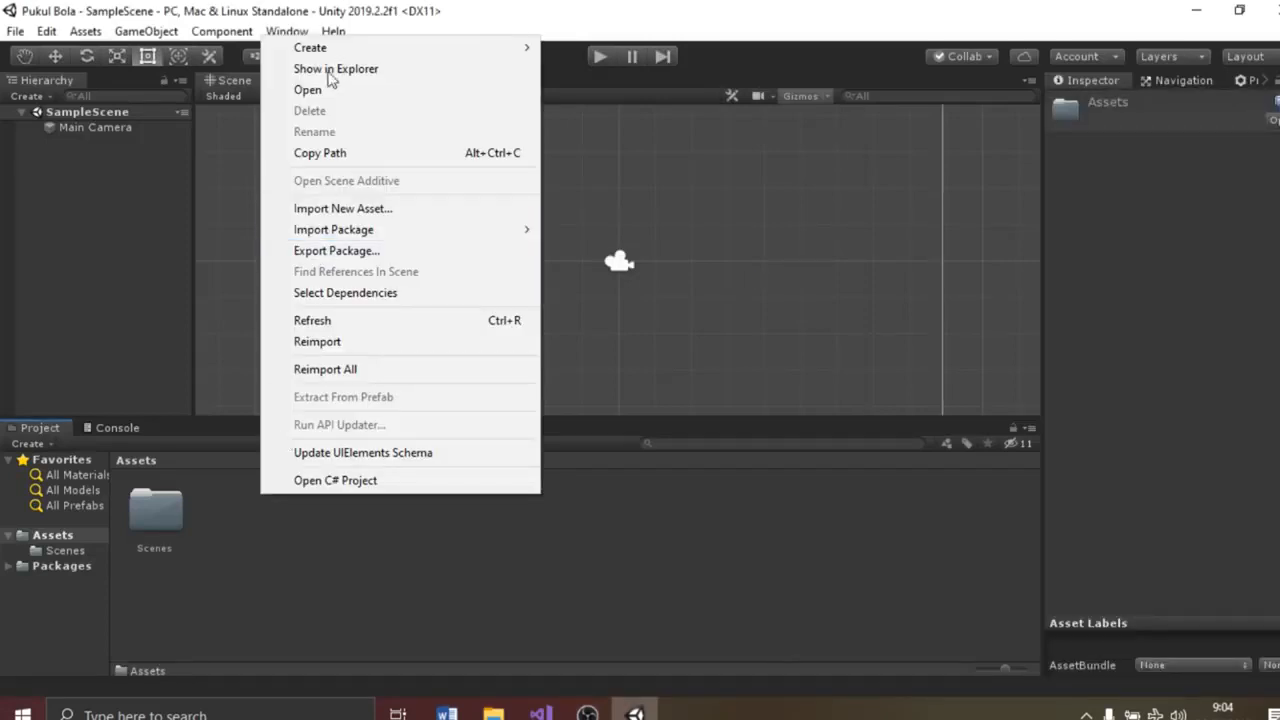
mouse_move(334, 48)
left_click(584, 50)
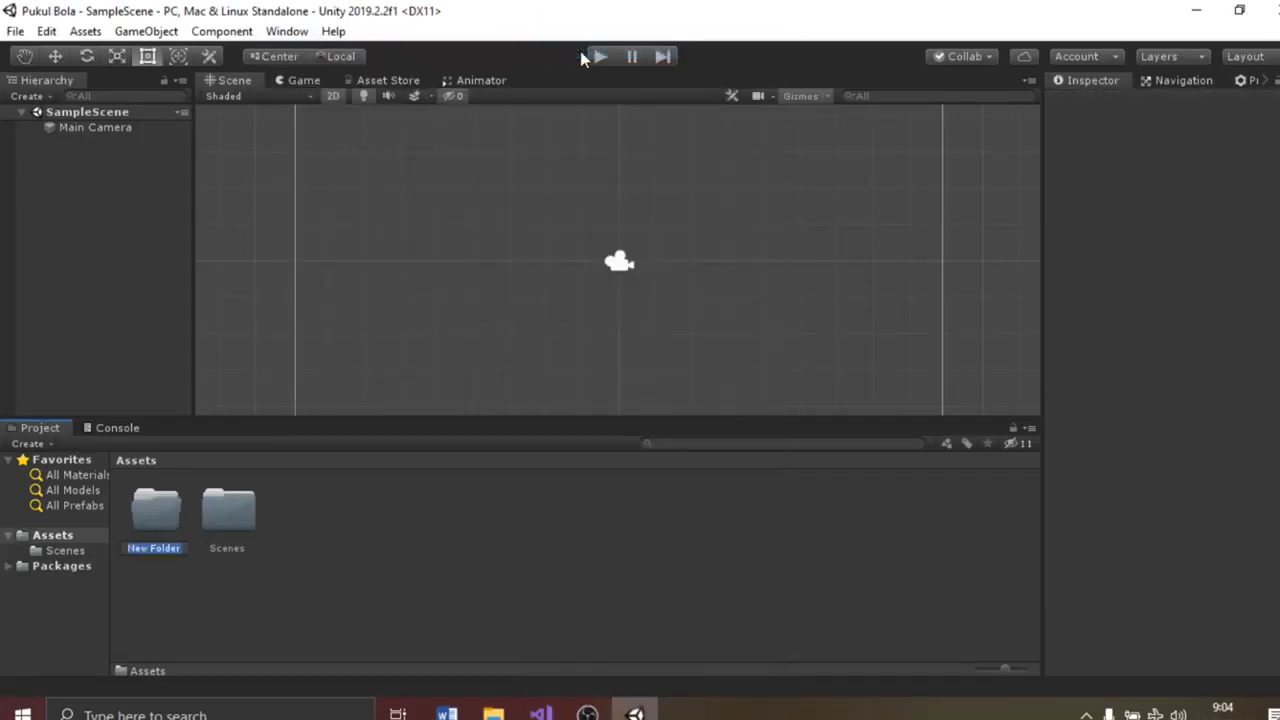
type("Images")
key("Return")
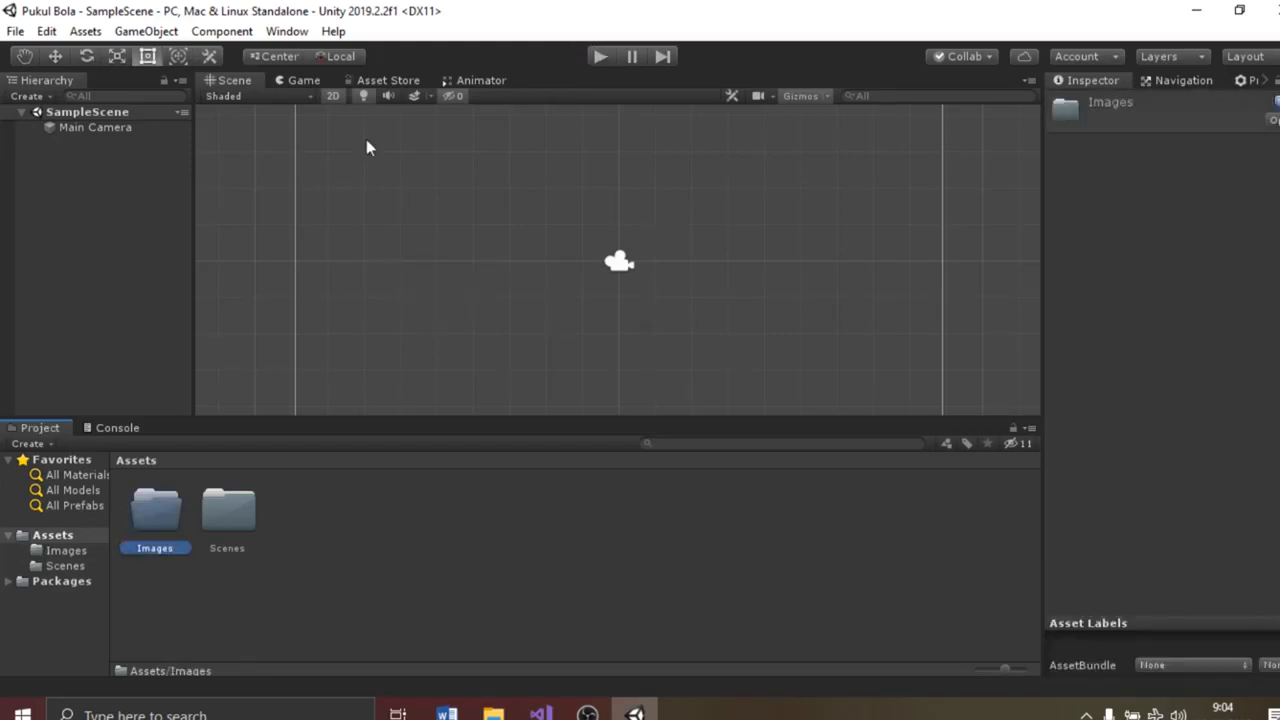
- Import the Lingkaran and Persegi images from the pukul bola folder in File Explorer into the project's Images folder
double_click(139, 502)
left_click_drag(493, 715, 590, 715)
left_click_drag(494, 713, 541, 713)
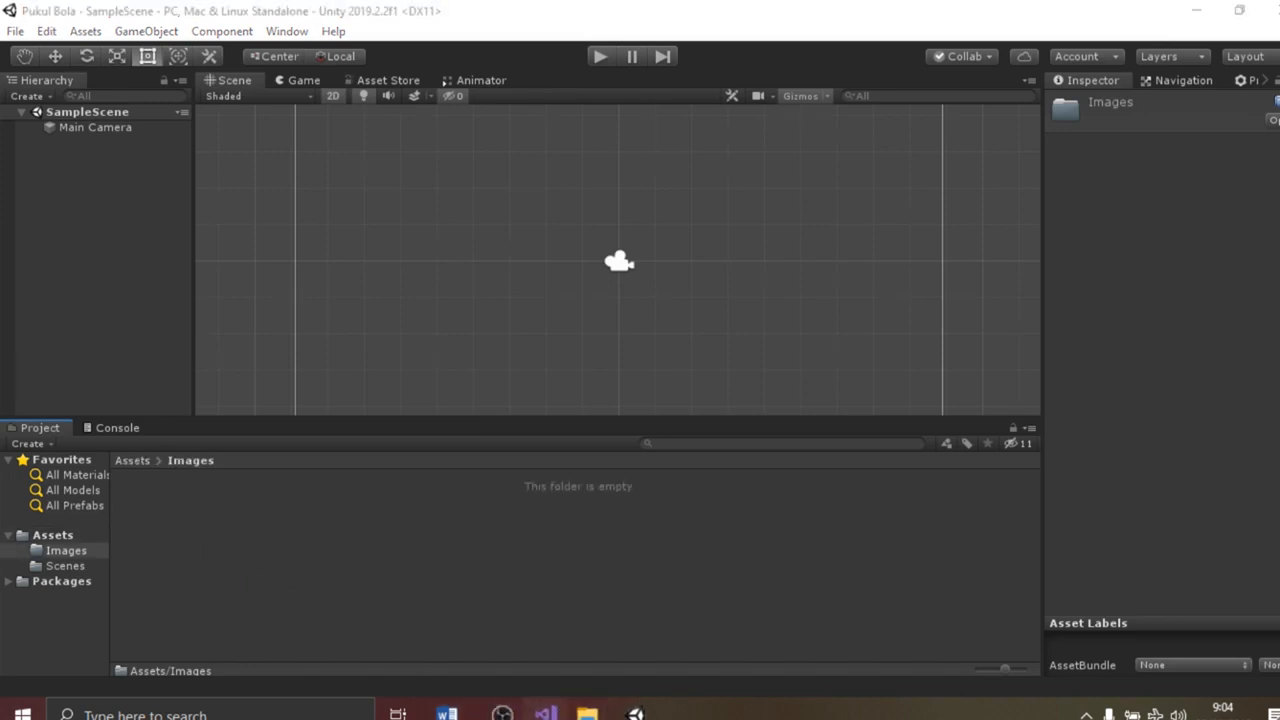
mouse_move(575, 710)
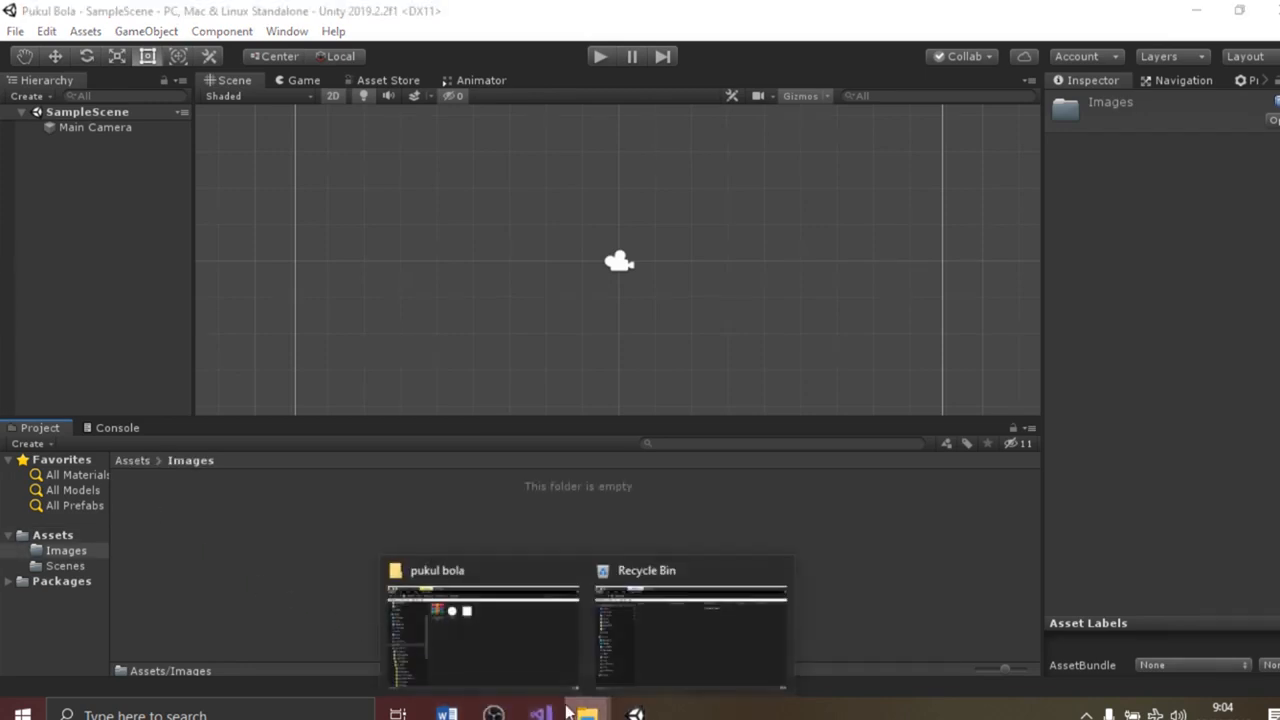
left_click(782, 572)
left_click(618, 594)
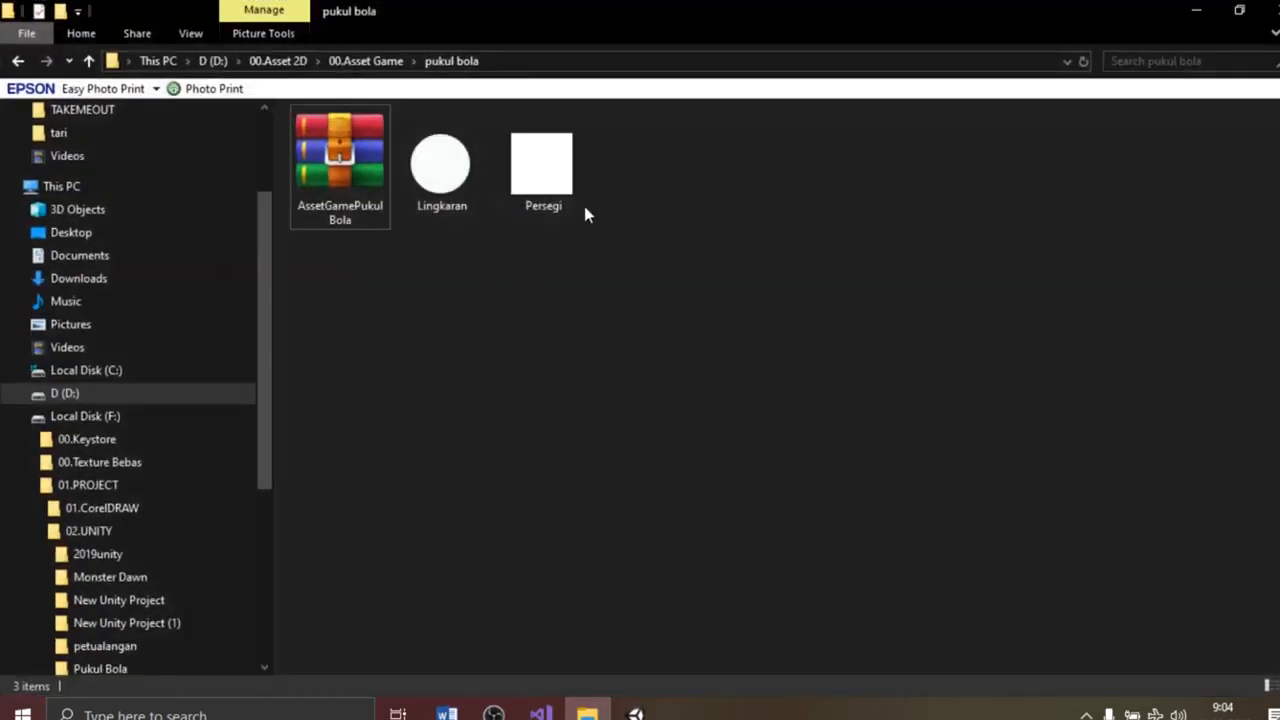
left_click_drag(598, 162, 234, 511)
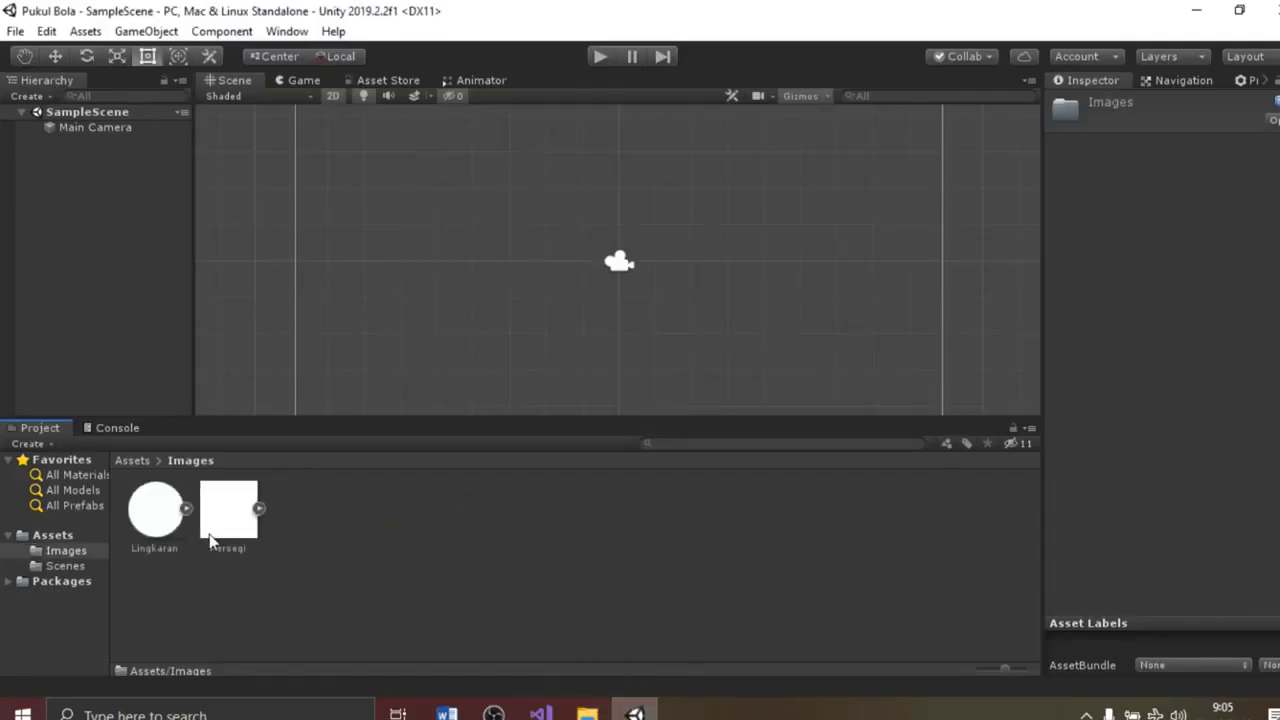
- Rename the SampleScene asset in the Scenes folder as GamePlay and reload the open scene
left_click(70, 565)
right_click(158, 514)
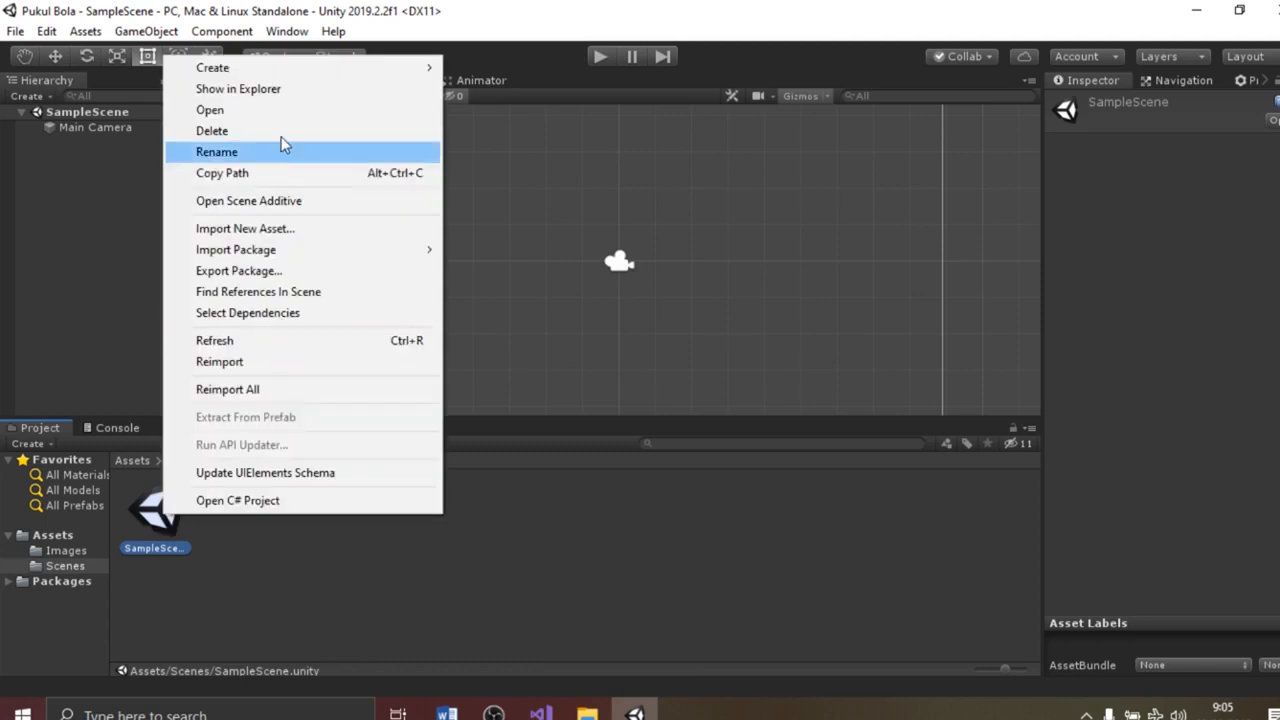
left_click(248, 152)
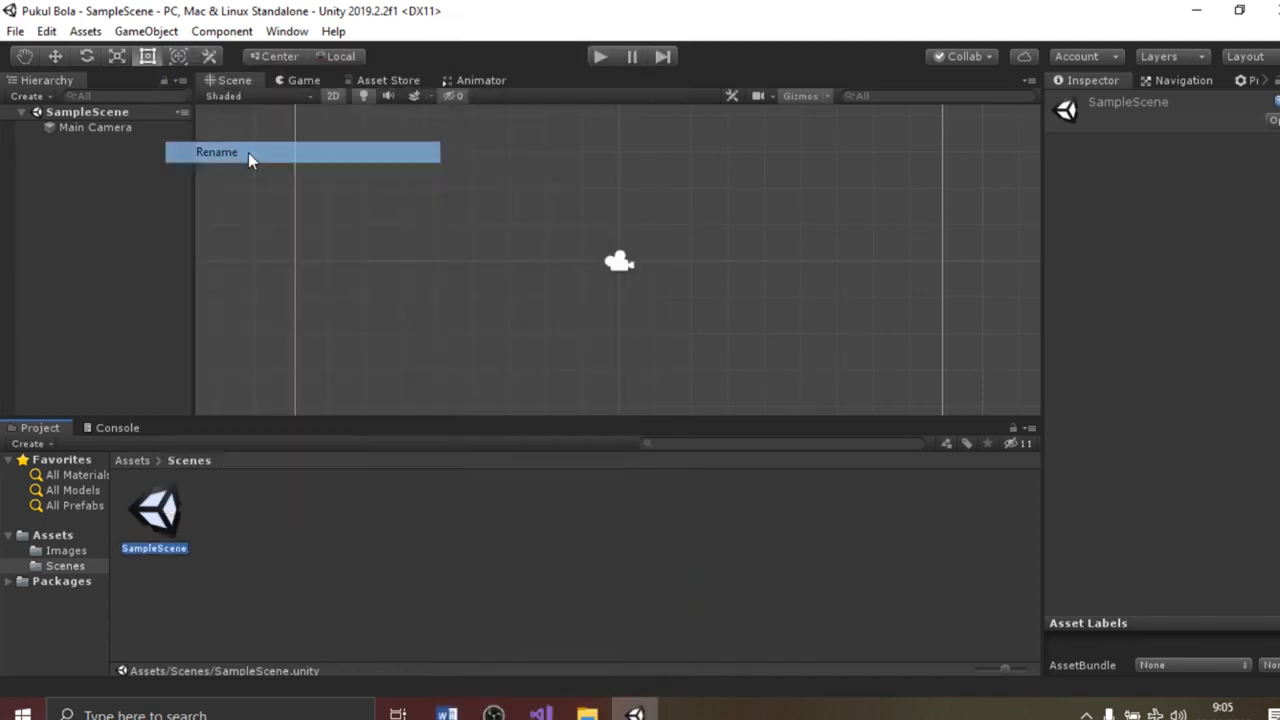
type("G")
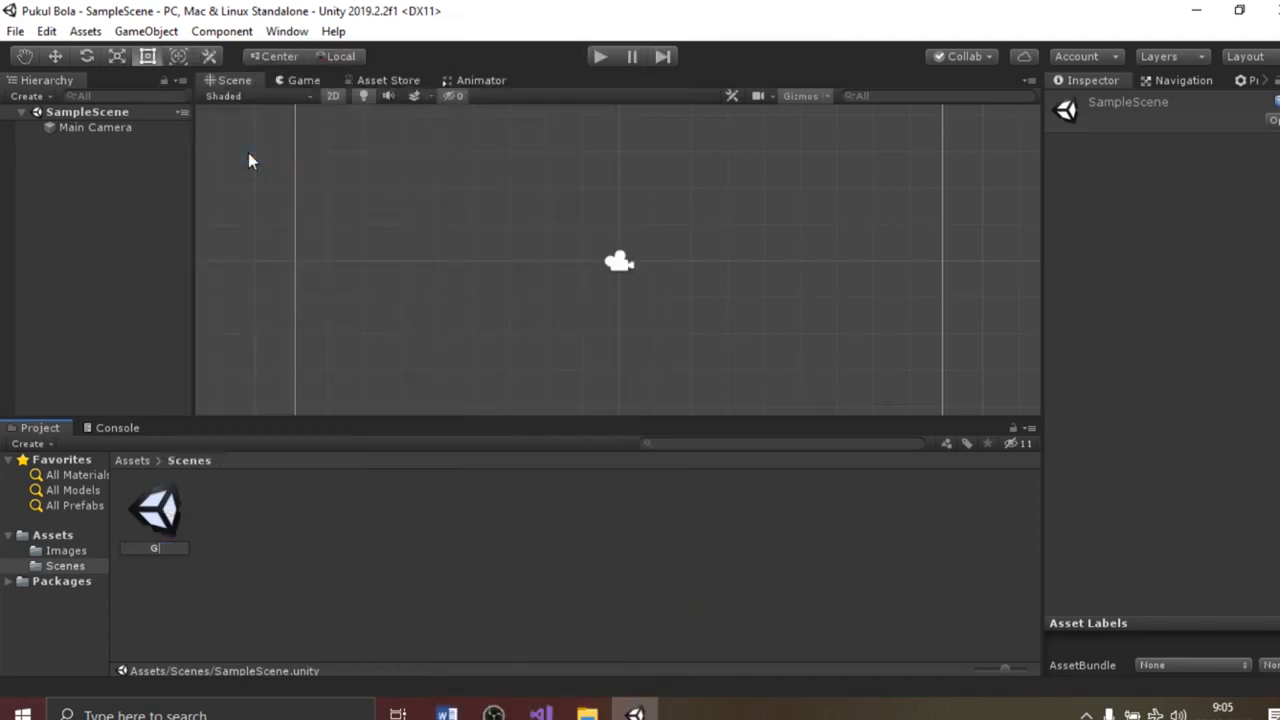
type("amePlay")
key("Return")
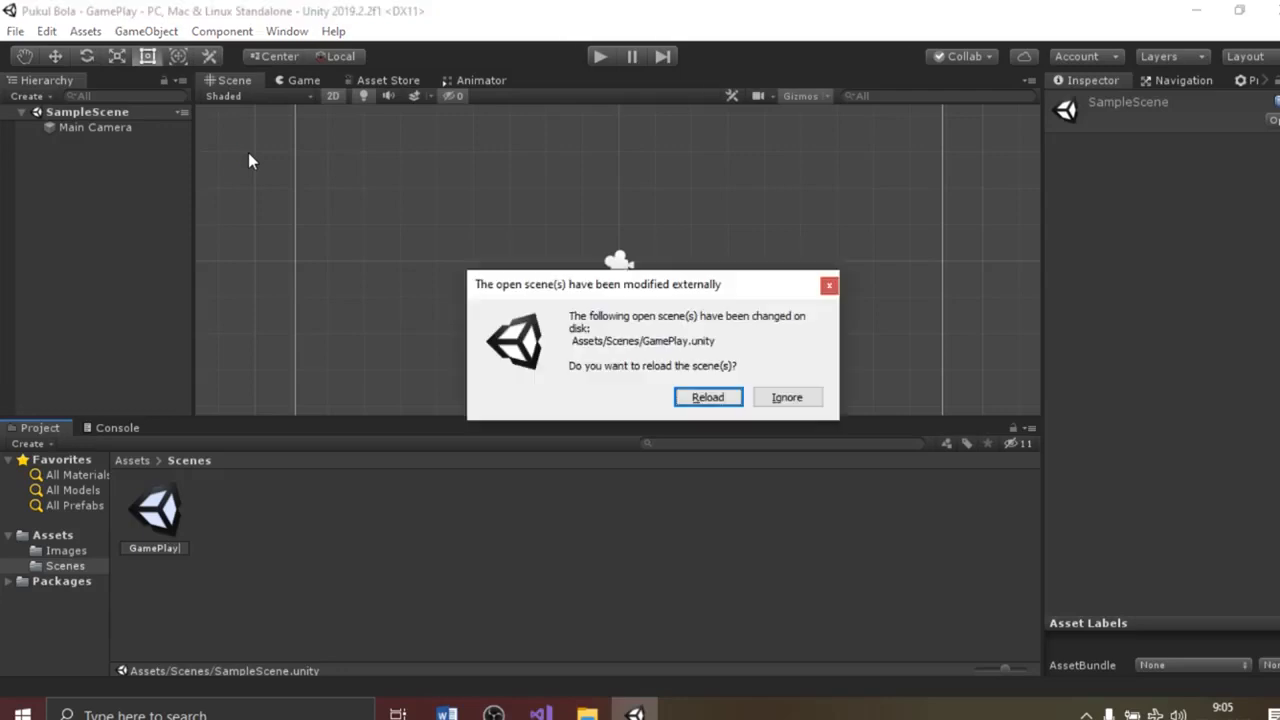
key("Return")
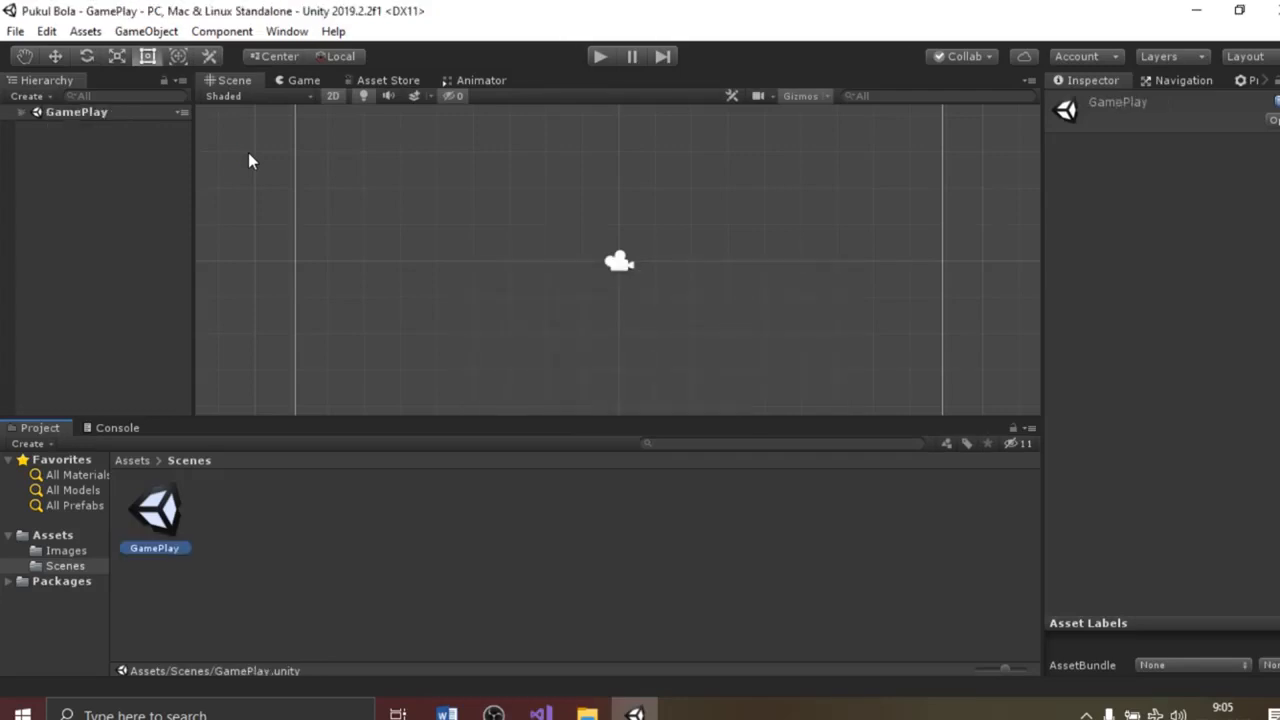
- Change the background colour of the GamePlay scene's Main Camera to near-black
left_click(21, 112)
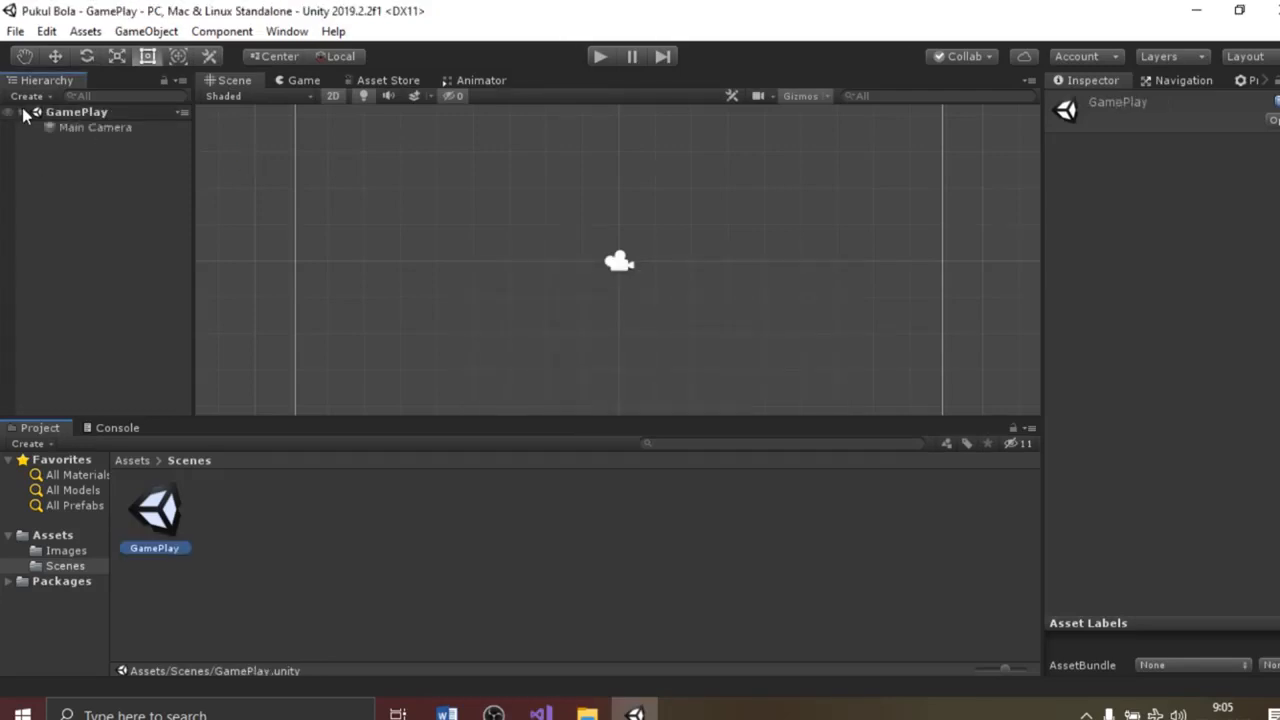
left_click(62, 129)
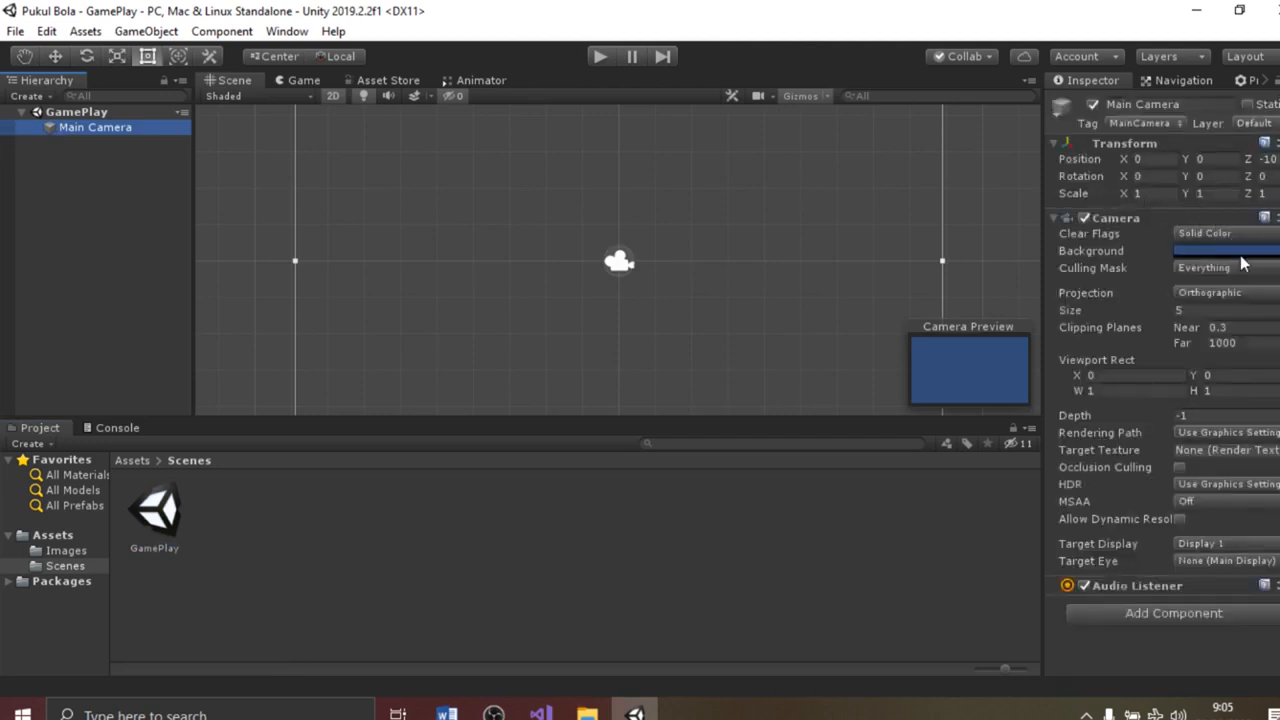
left_click(1242, 253)
left_click_drag(452, 230, 452, 271)
left_click(543, 62)
left_click(217, 82)
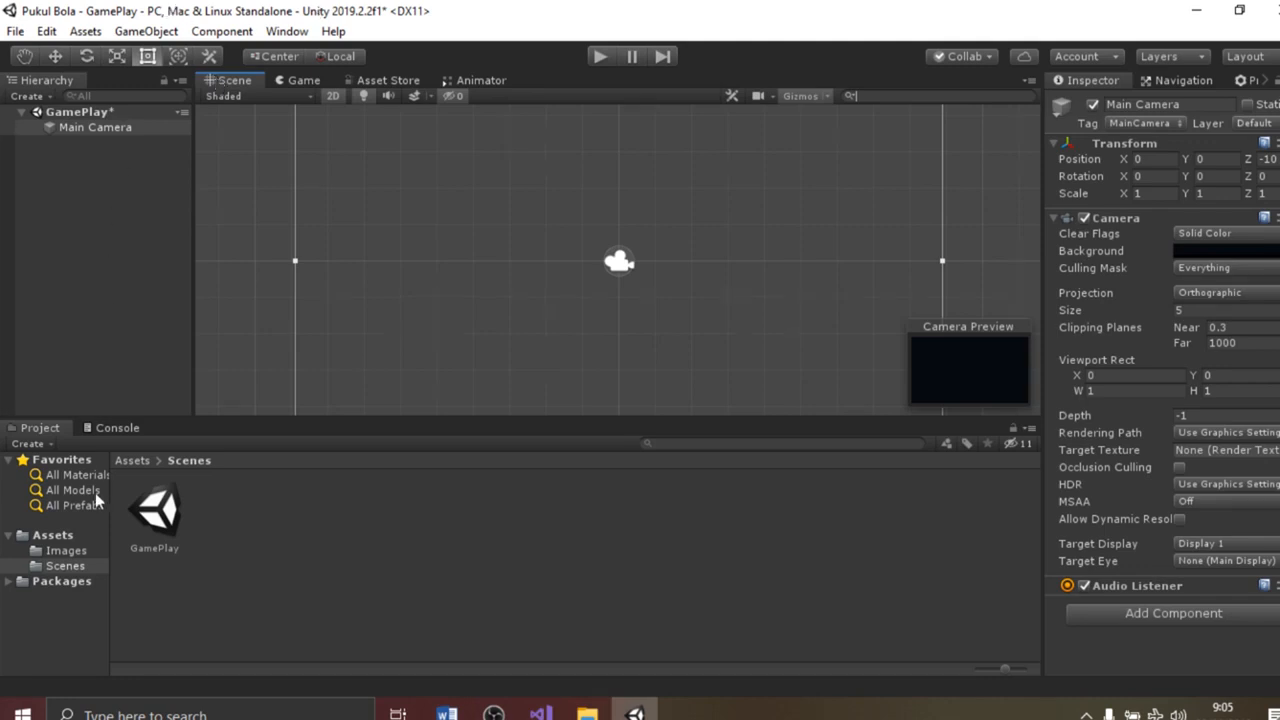
- Place the Persegi sprite from the Images folder in the scene and rename the object TepiAtas
left_click(66, 550)
left_click_drag(240, 512, 416, 229)
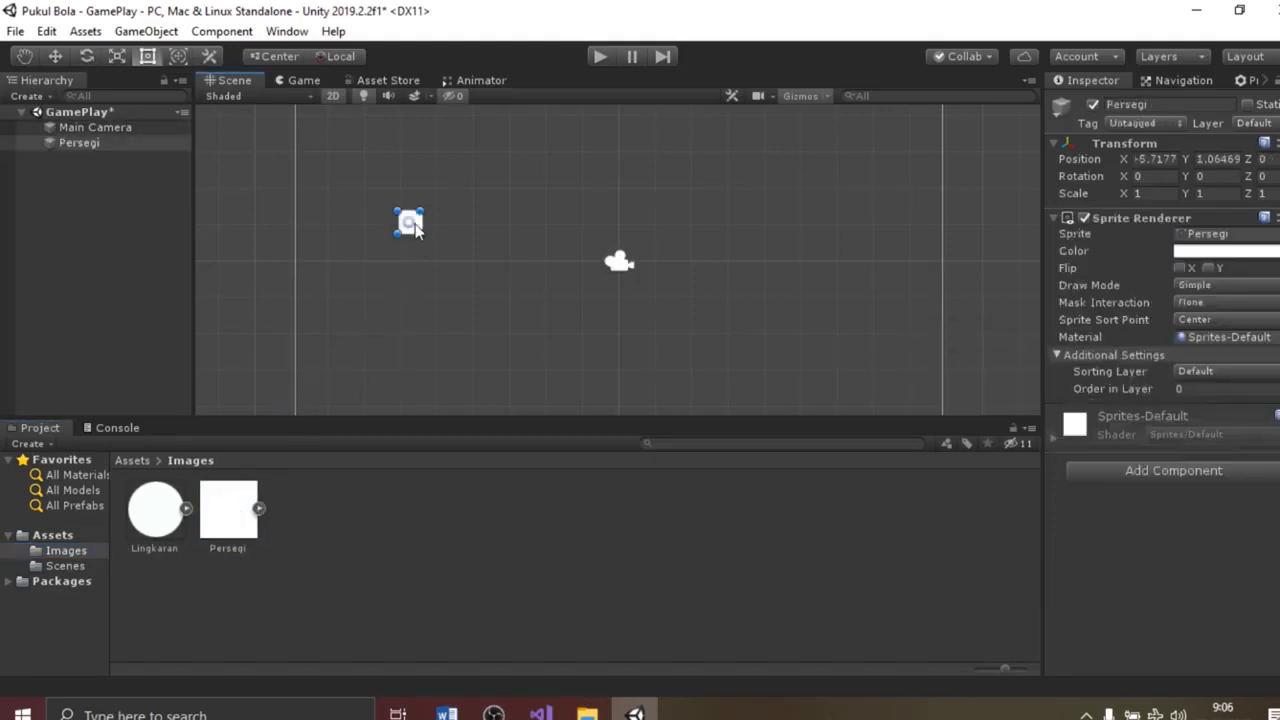
left_click(106, 146)
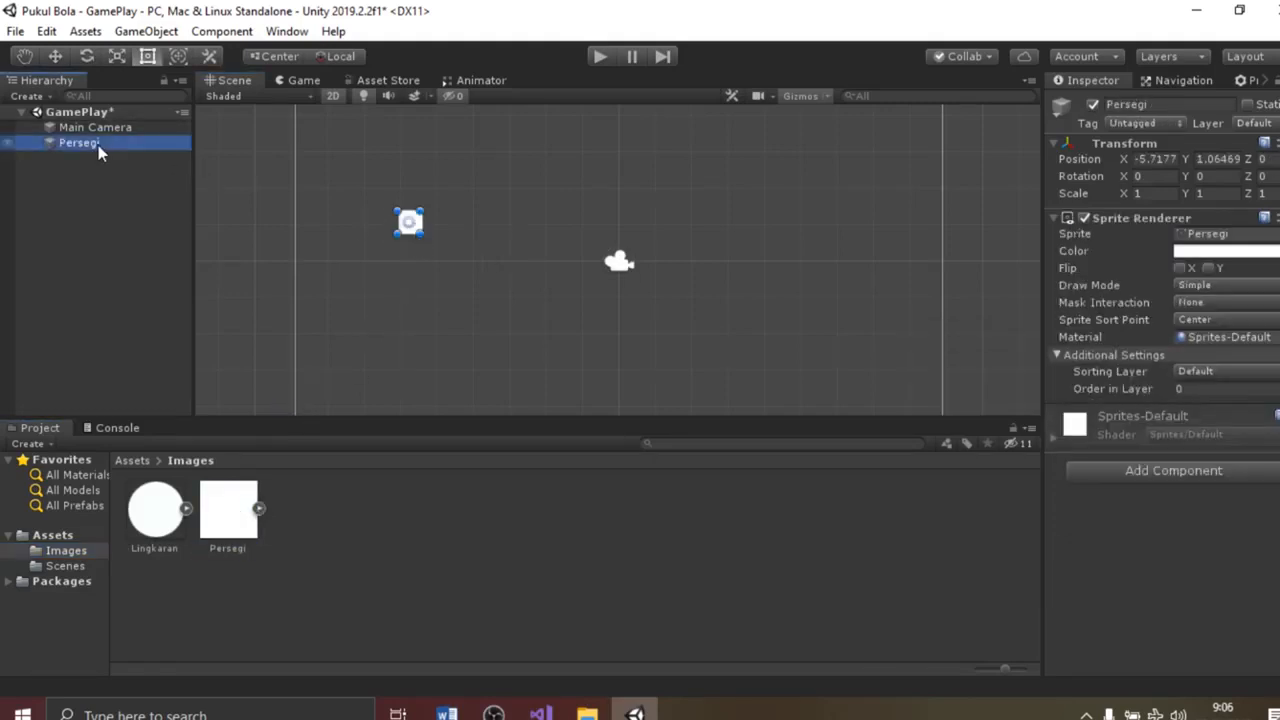
right_click(98, 144)
left_click(177, 208)
type("TepiAtas")
key("Return")
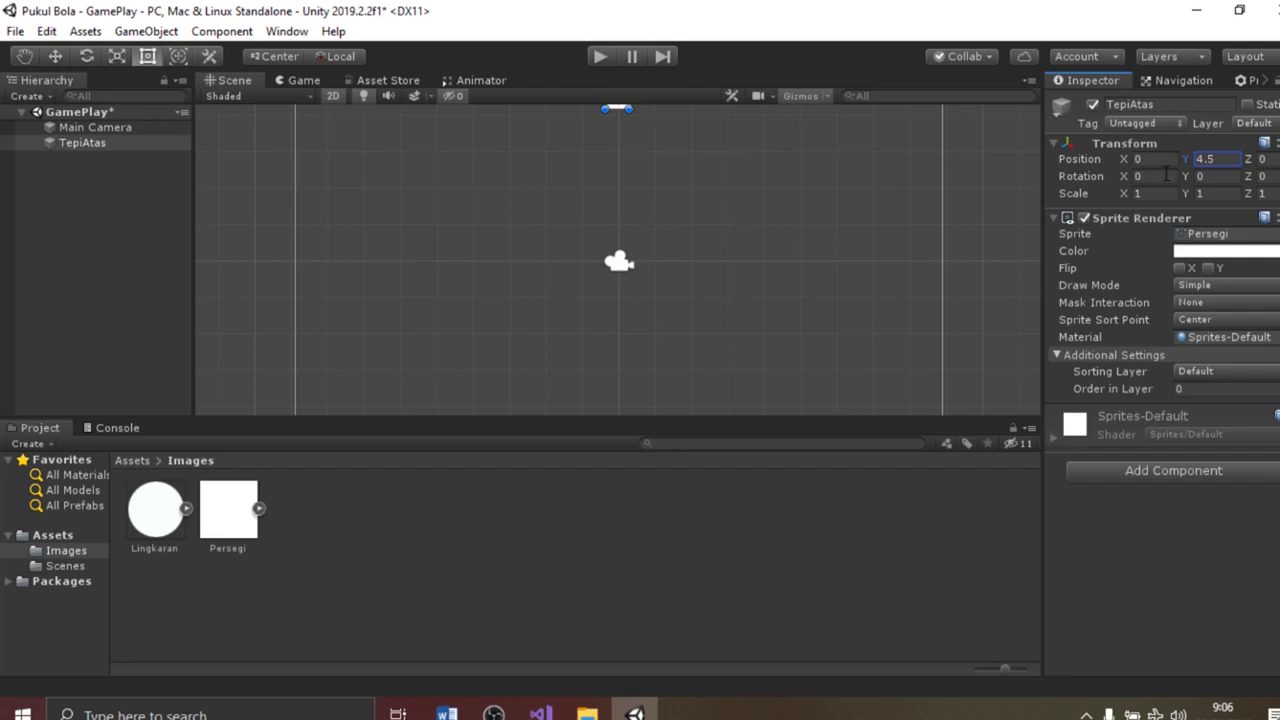
- Set the scale of TepiAtas to X 26.8 and Y 0.3
left_click(1163, 192)
type("26.8")
left_click(1220, 193)
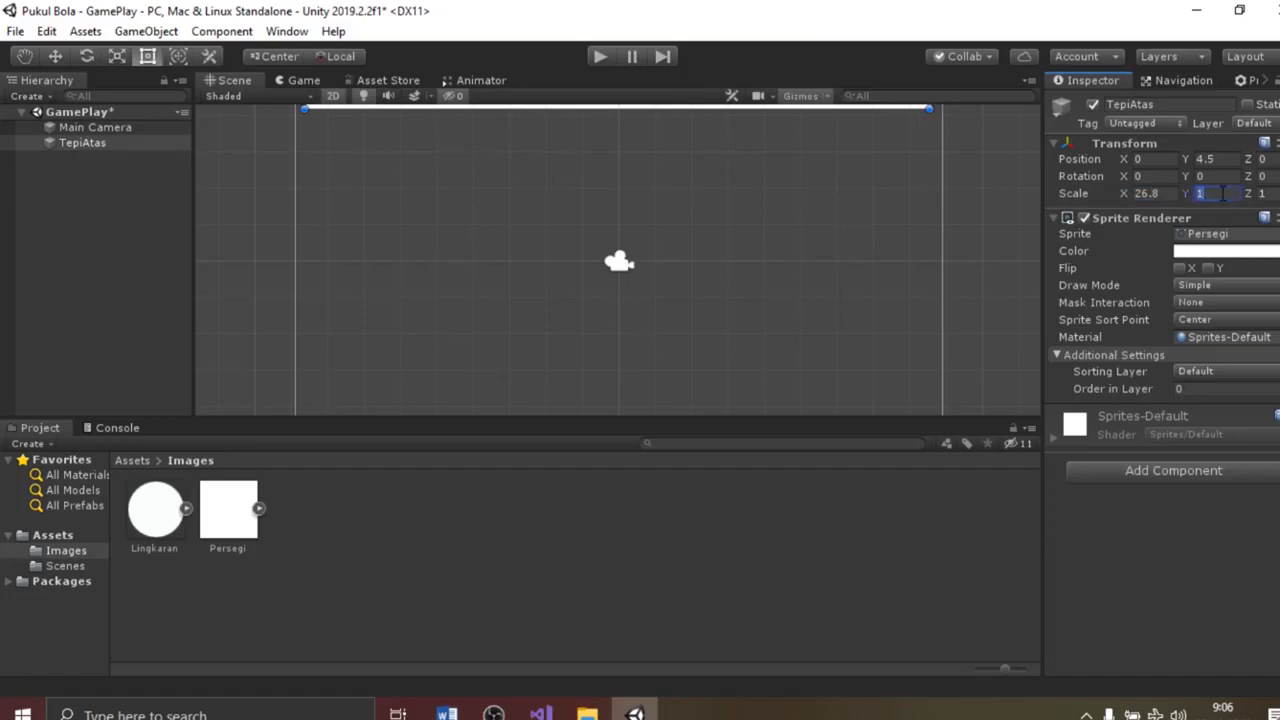
type("0.3")
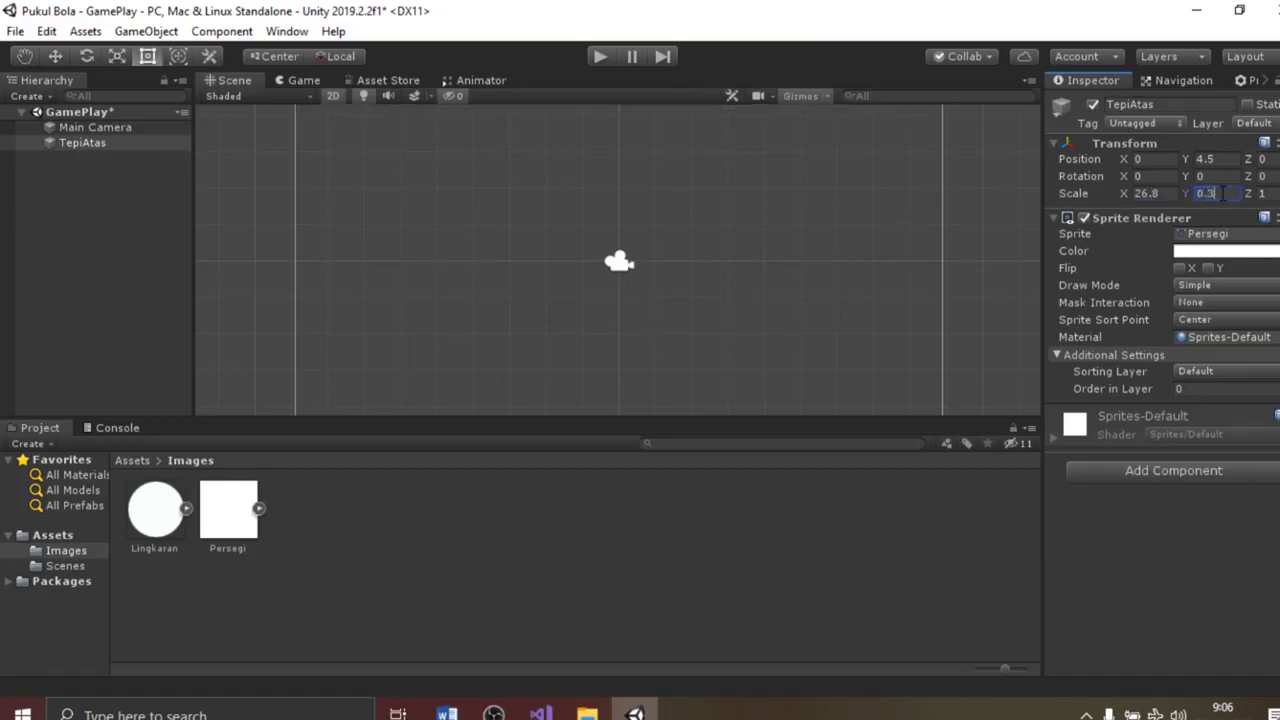
scroll(699, 296, "down", 2)
middle_click_drag(699, 294, 669, 283)
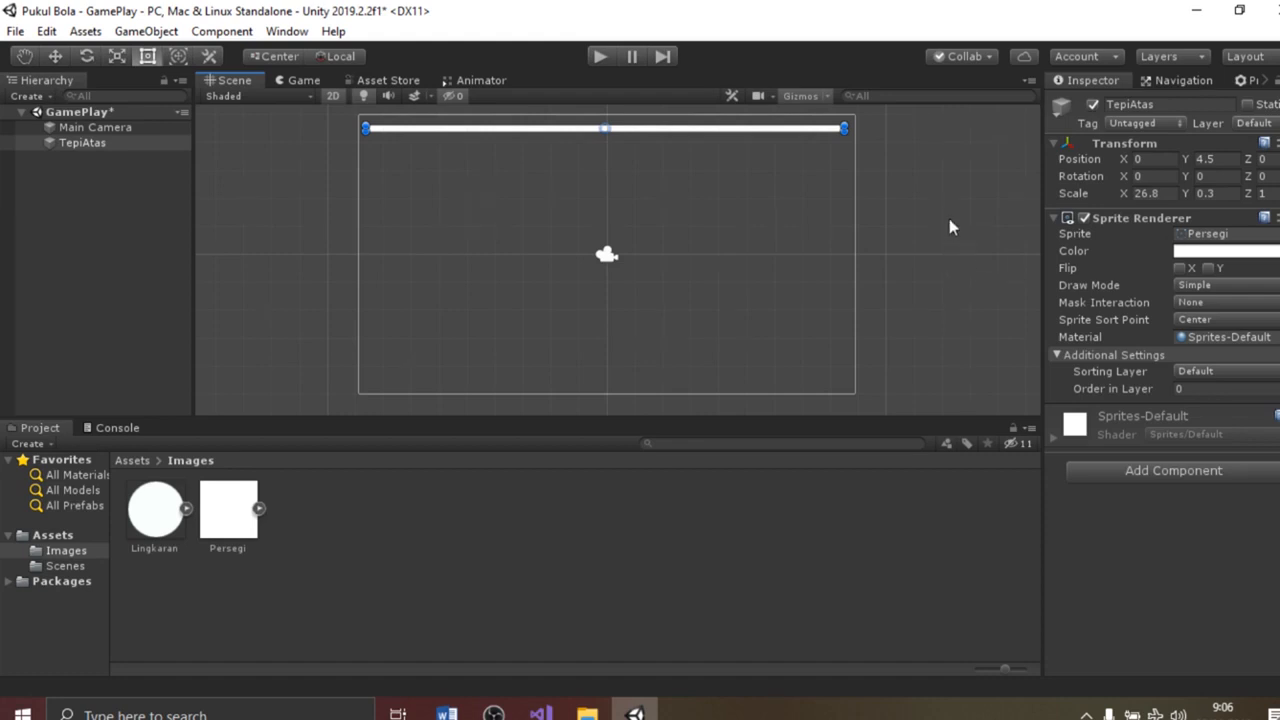
- Duplicate TepiAtas under the name TepiBawah and set the copy's Y position to -4.5
left_click(107, 141)
right_click(103, 139)
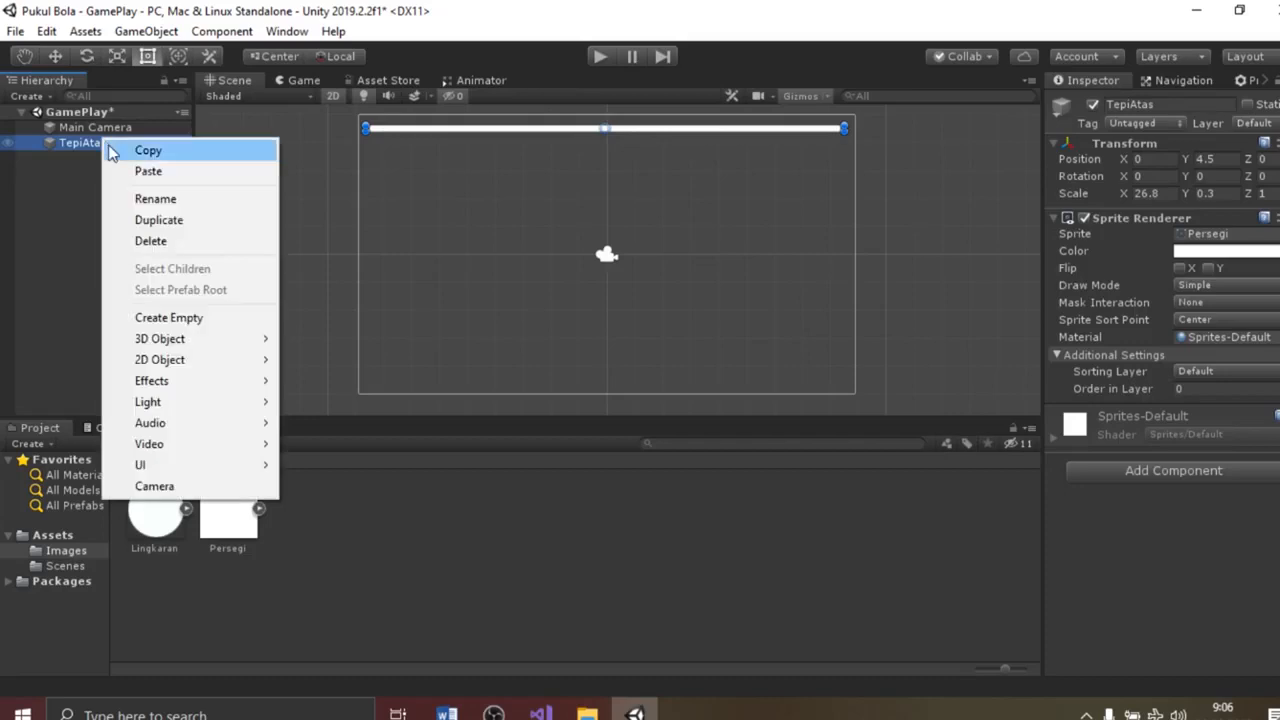
left_click(158, 220)
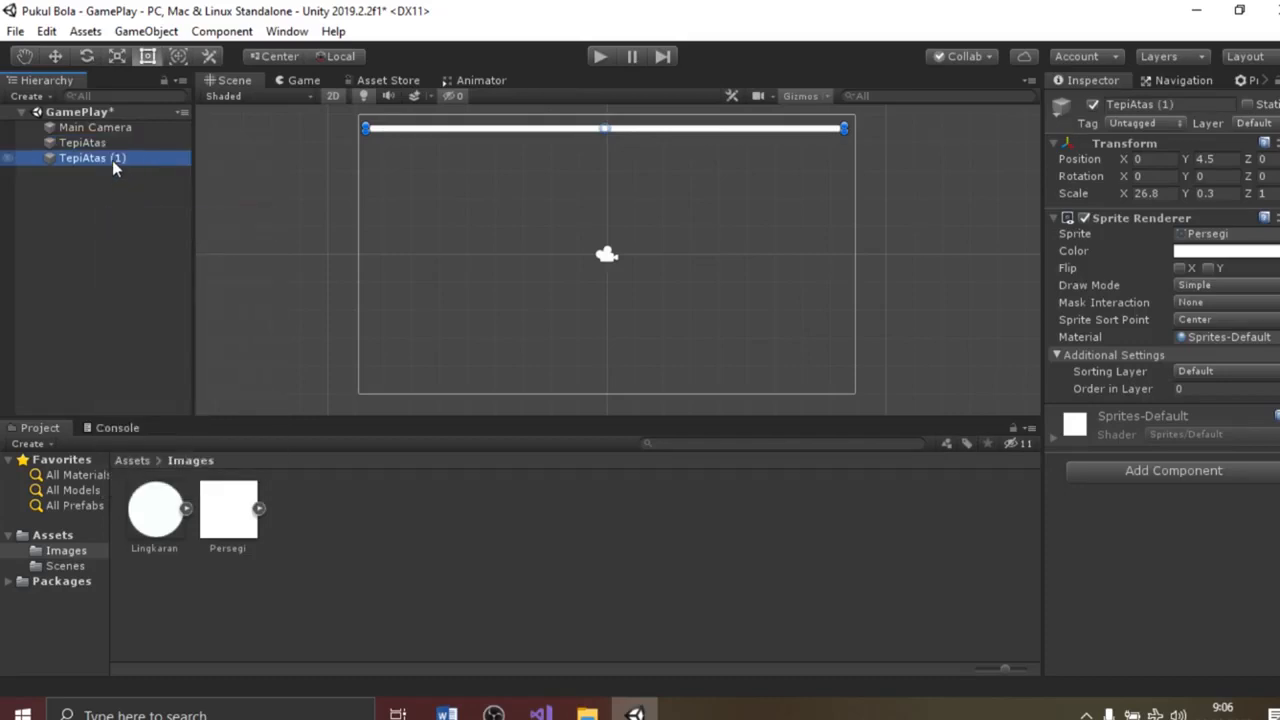
right_click(112, 160)
left_click(178, 225)
key("BackSpace")
key("BackSpace")
key("BackSpace")
key("BackSpace")
key("BackSpace")
key("BackSpace")
key("BackSpace")
key("BackSpace")
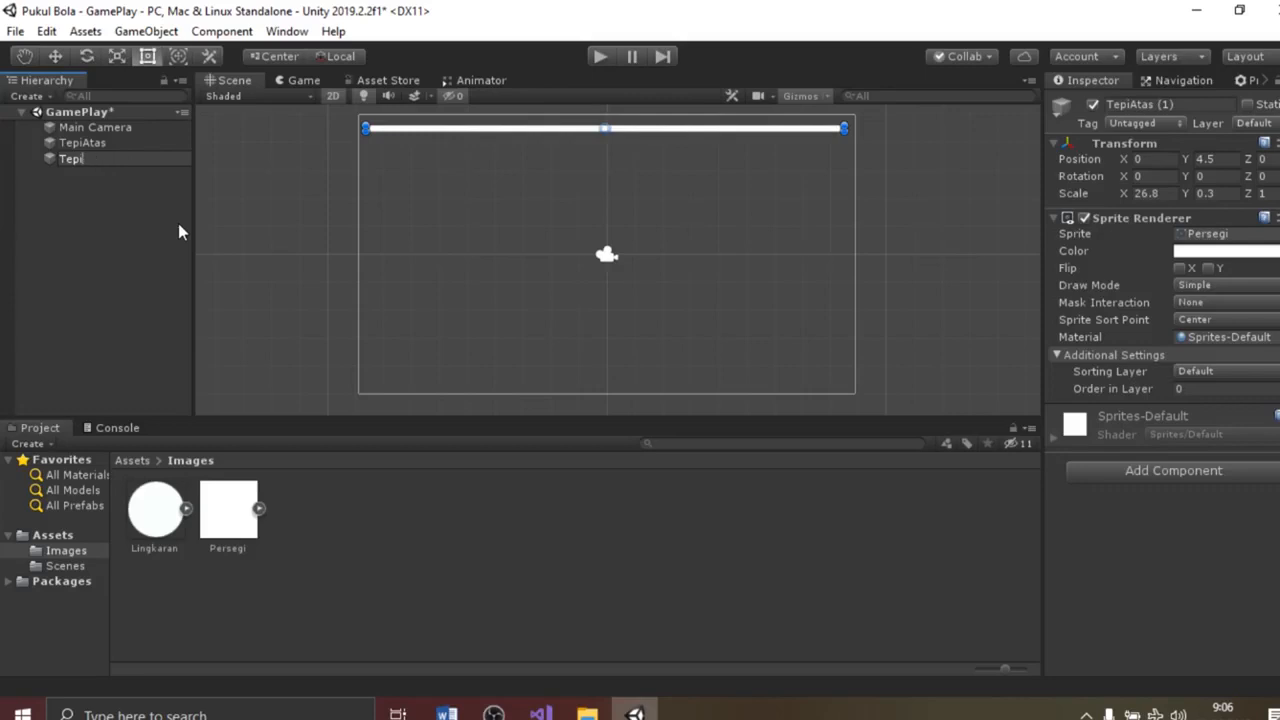
type("Bawah")
key("Return")
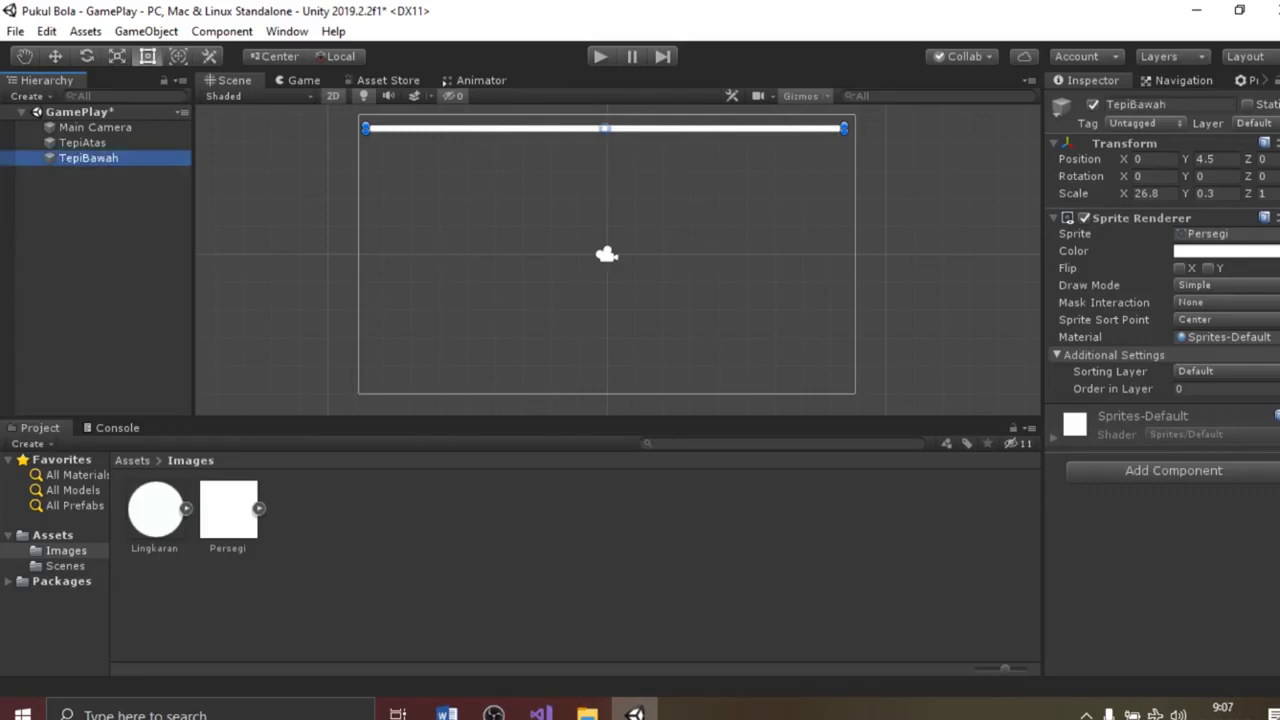
left_click(1226, 156)
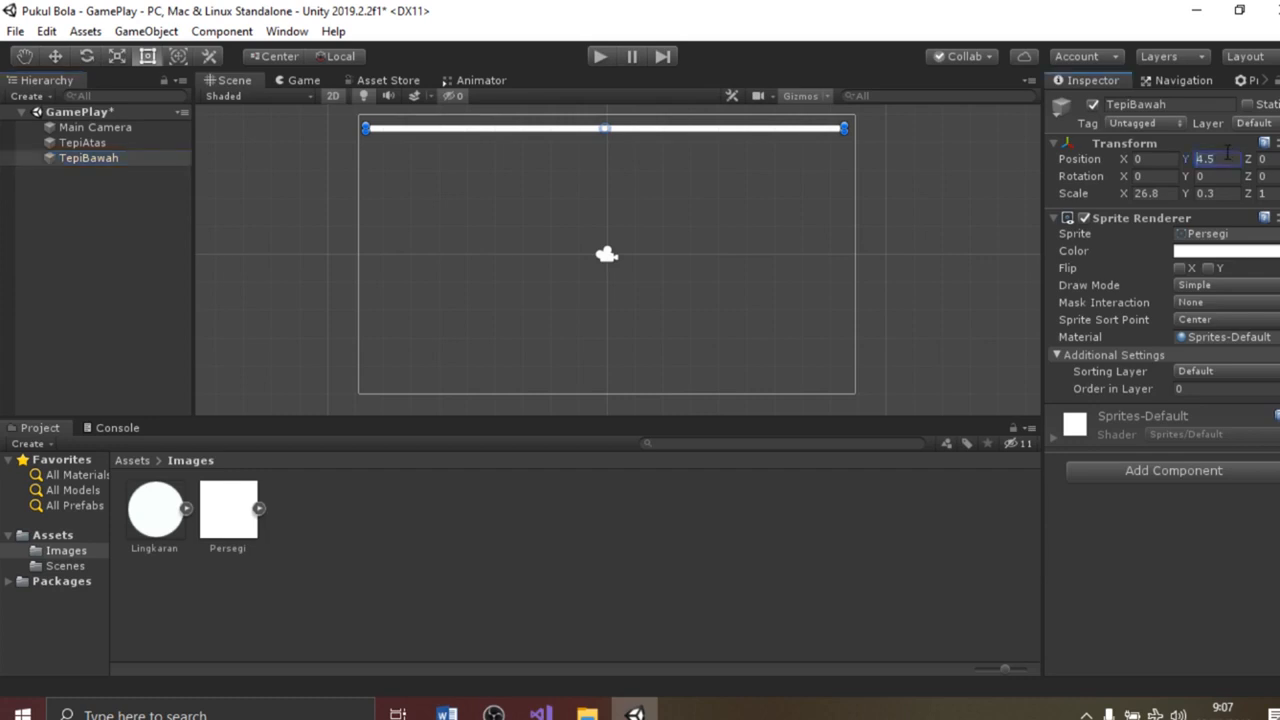
type("-4.5")
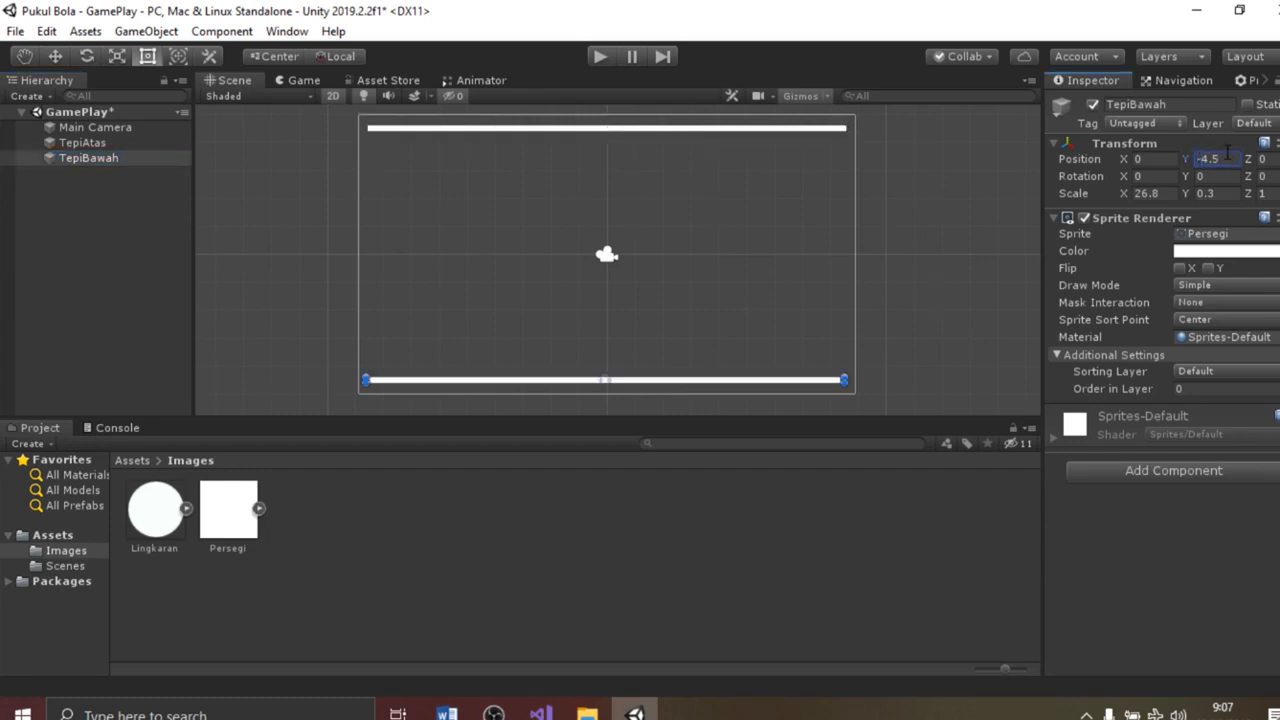
- Duplicate TepiBawah and rename the copy TepiKiri
left_click(118, 158)
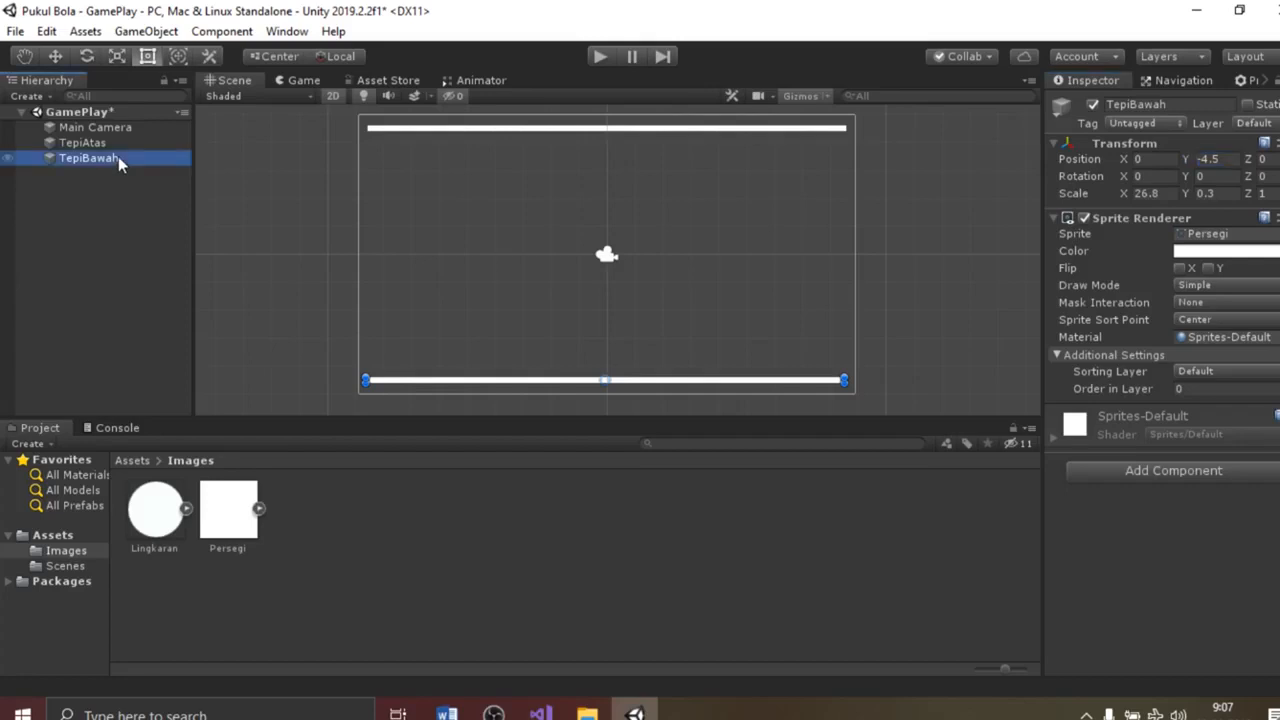
right_click(118, 158)
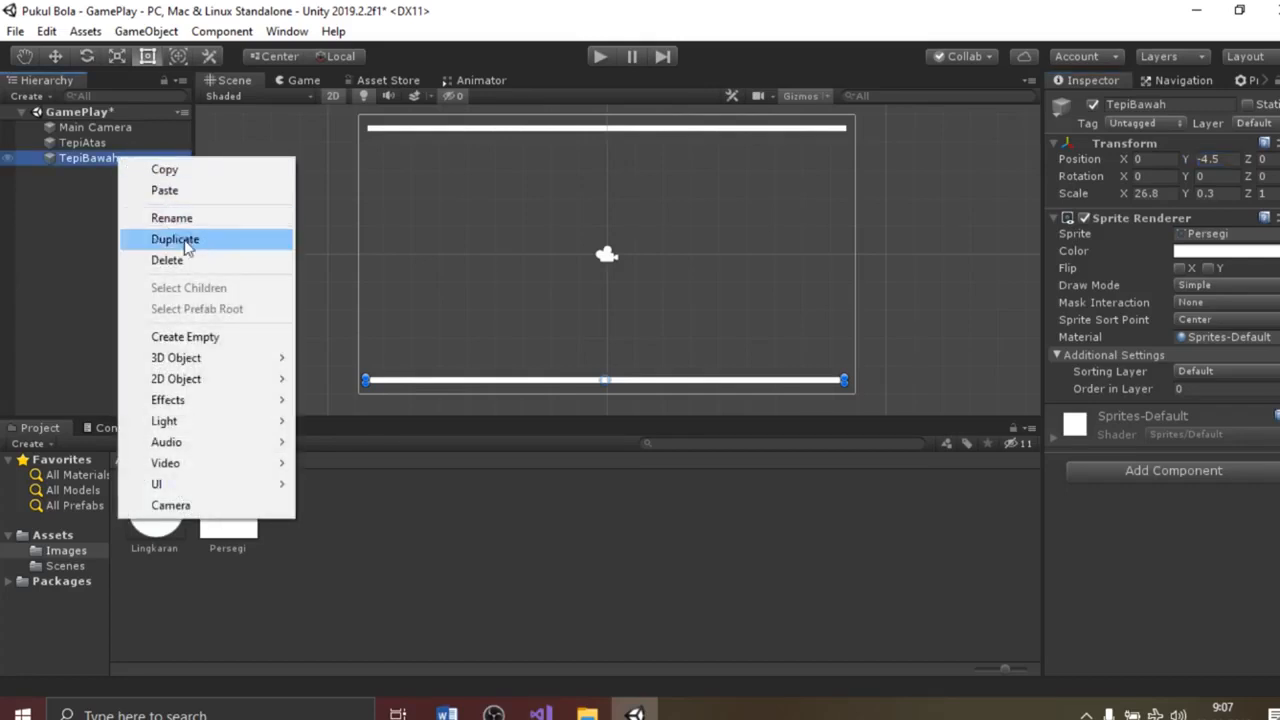
left_click(175, 239)
right_click(127, 173)
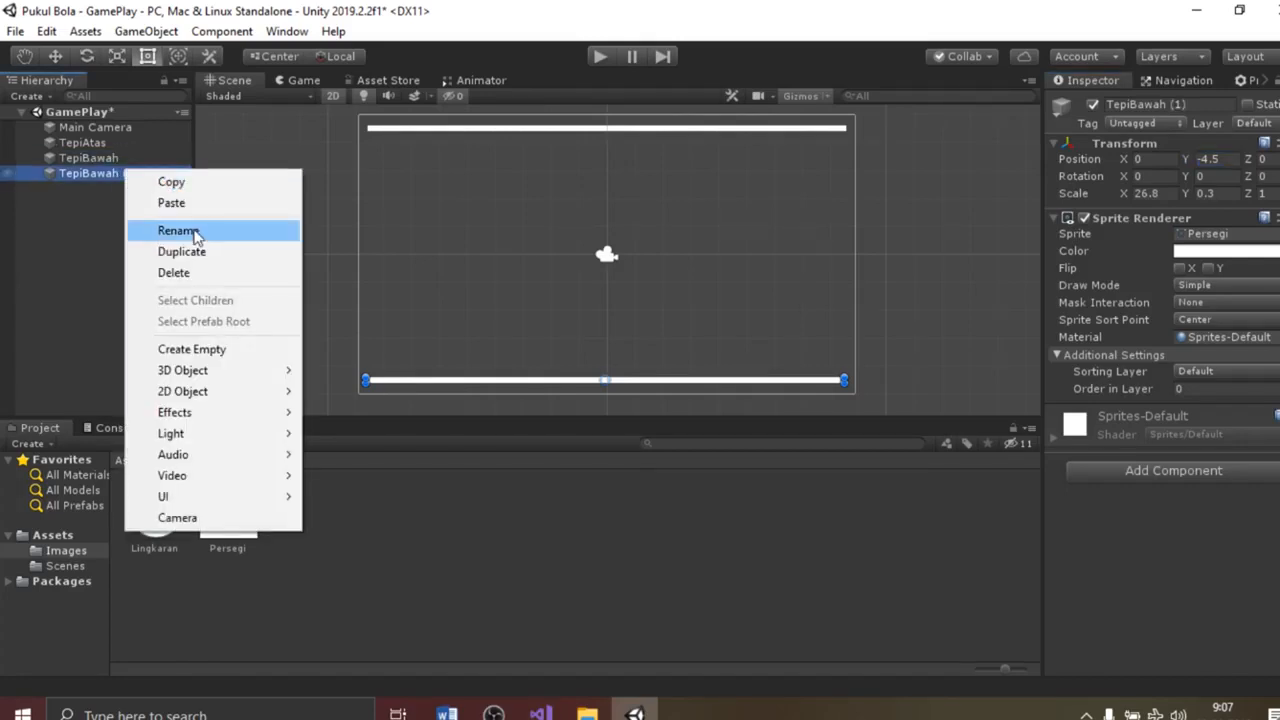
left_click(178, 230)
key("BackSpace")
key("BackSpace")
key("BackSpace")
key("BackSpace")
key("BackSpace")
key("BackSpace")
key("BackSpace")
key("BackSpace")
key("BackSpace")
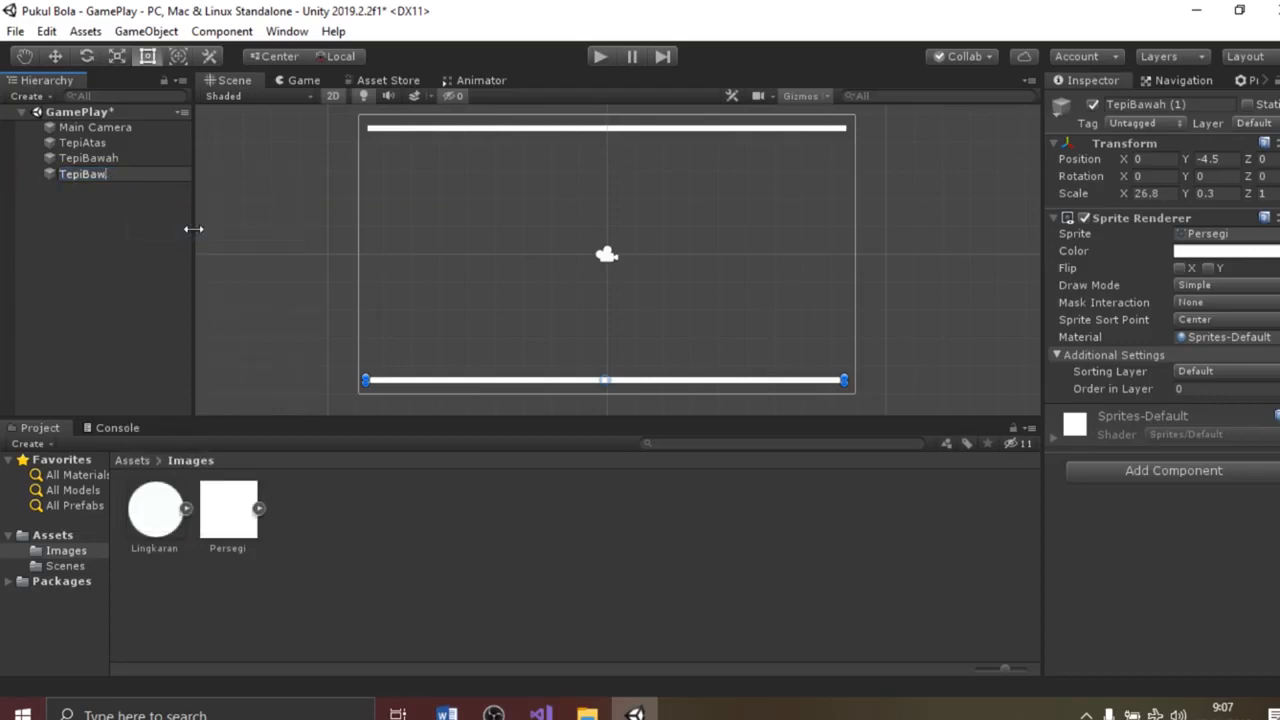
type("Kiri")
key("Return")
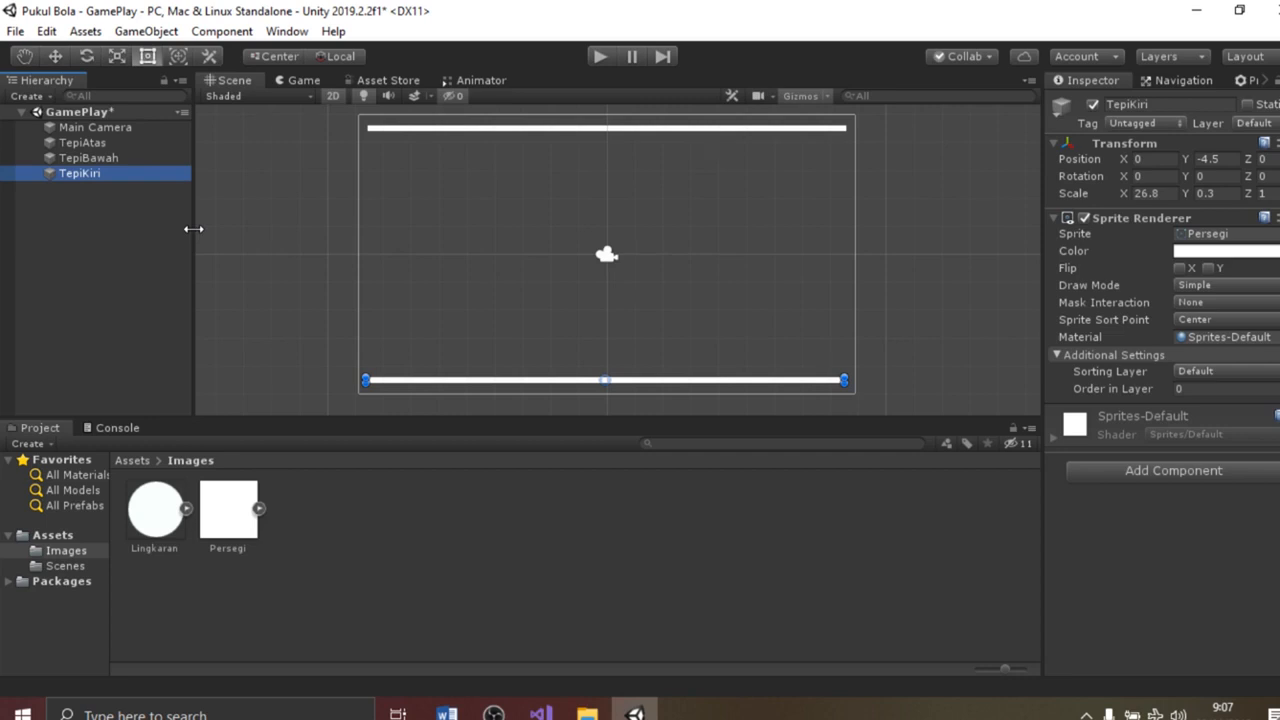
- Set the position of TepiKiri to X -8.5 and Y 0
left_click(1150, 160)
type("-8.")
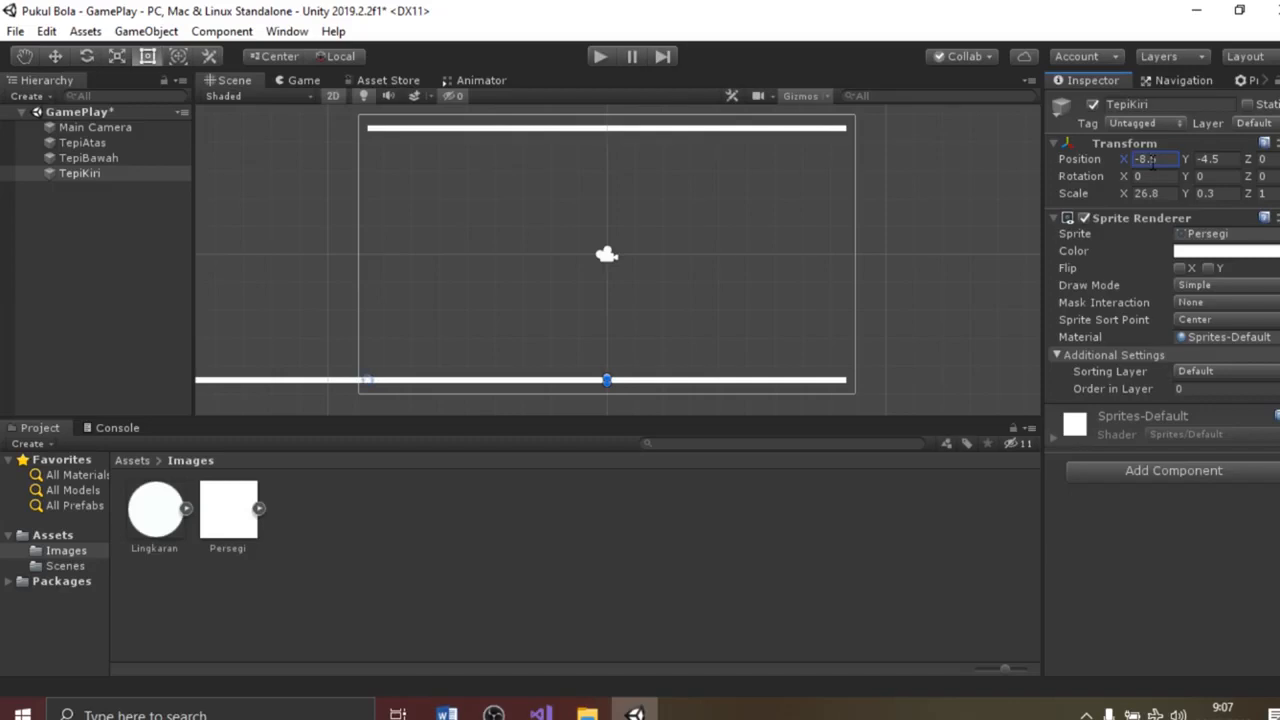
type("5")
left_click(1222, 160)
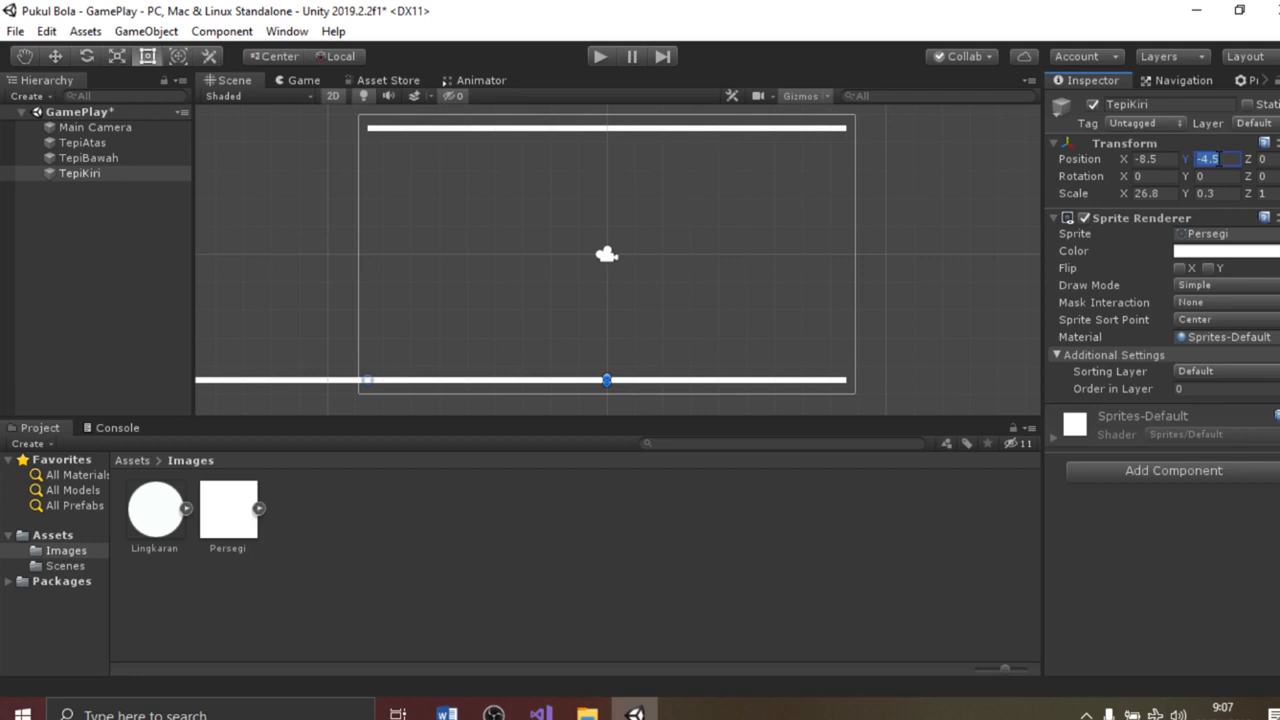
type("0")
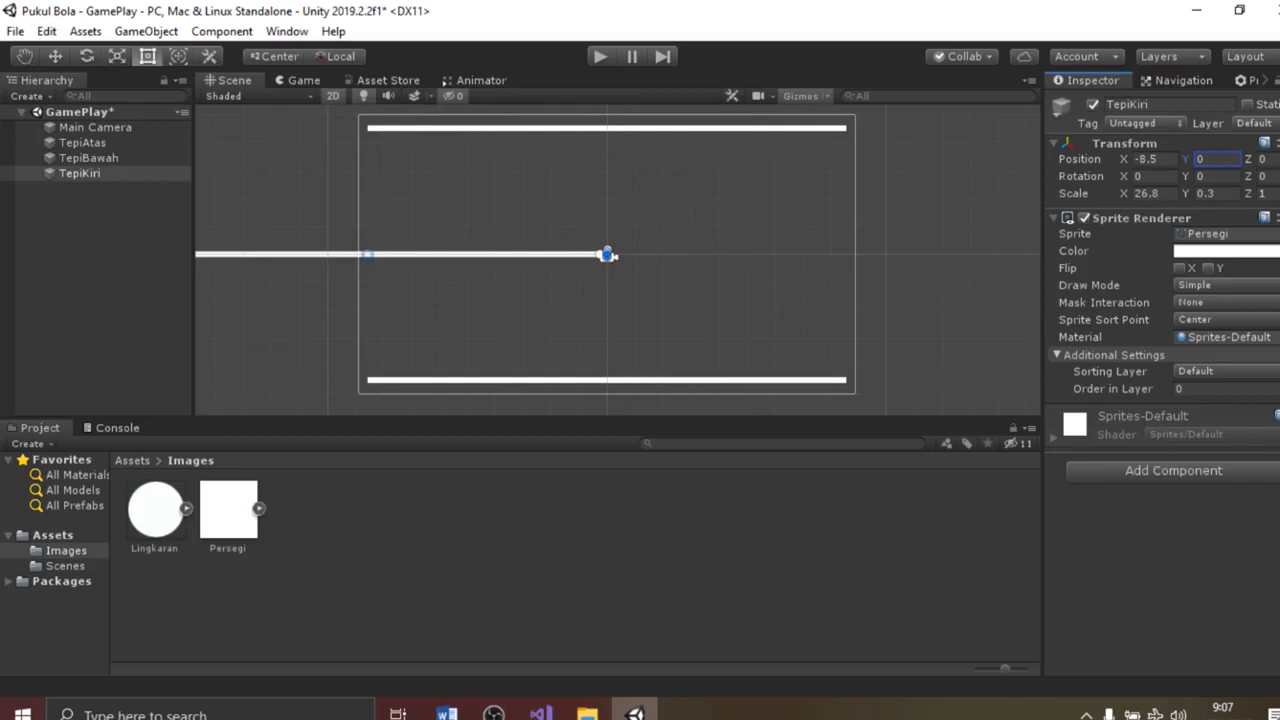
- Set the scale of TepiKiri to X 0.3 and Y 14.37
left_click(1163, 193)
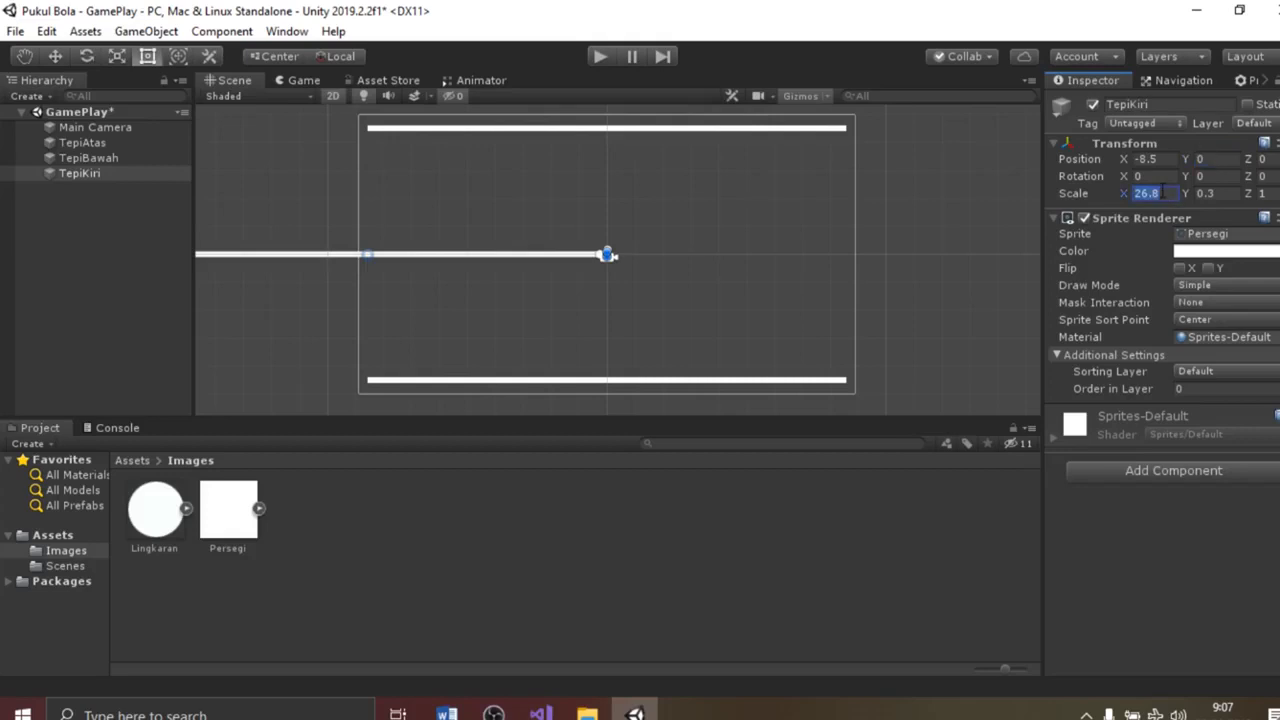
type("0.3")
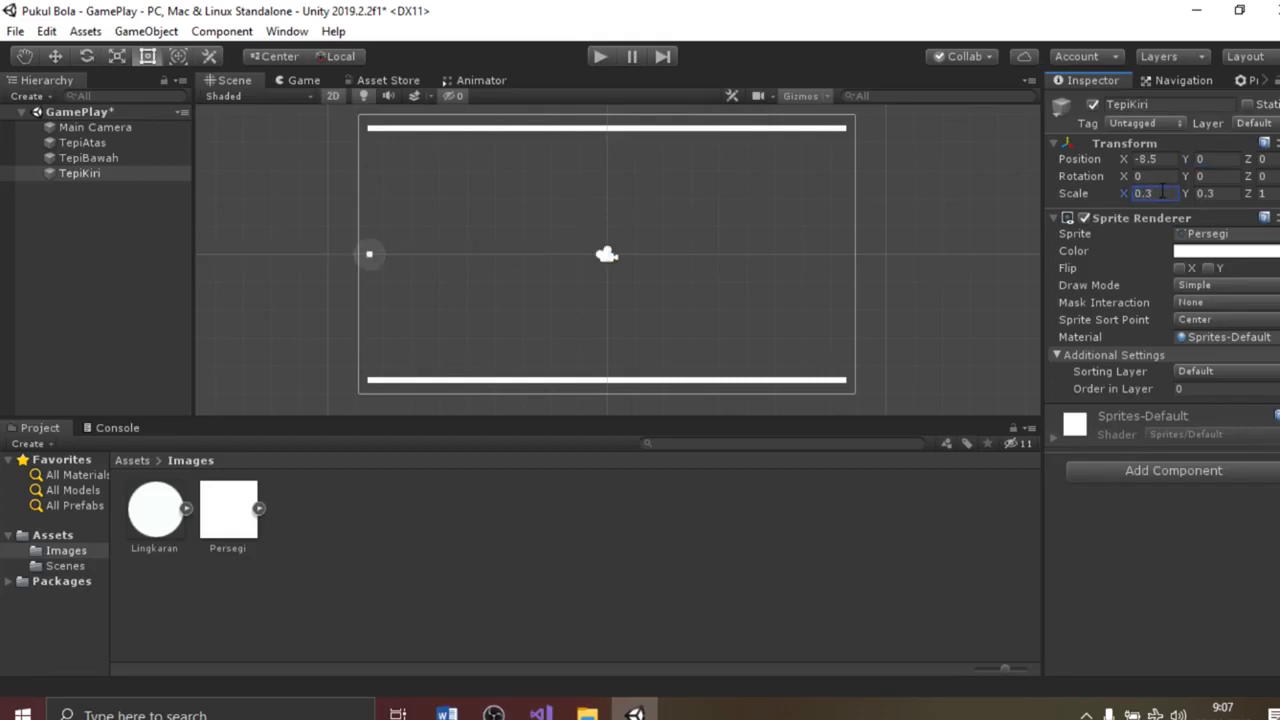
left_click(1232, 195)
type("1")
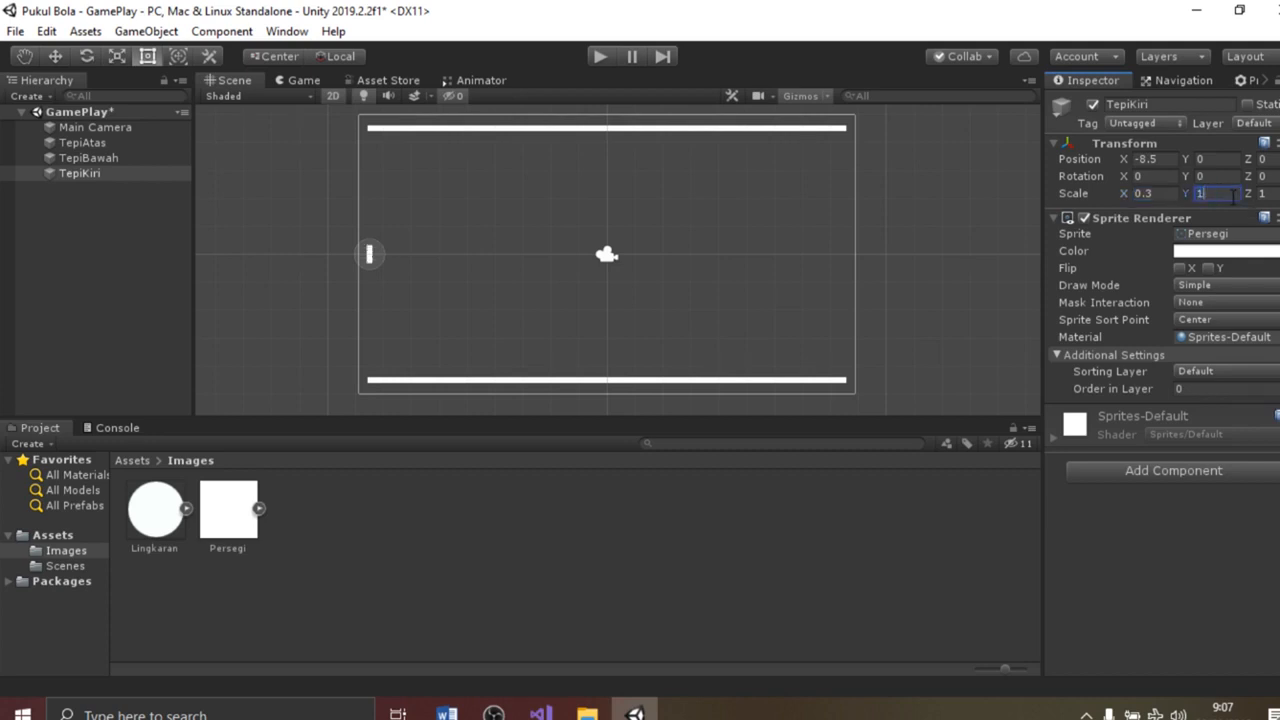
type("4.37")
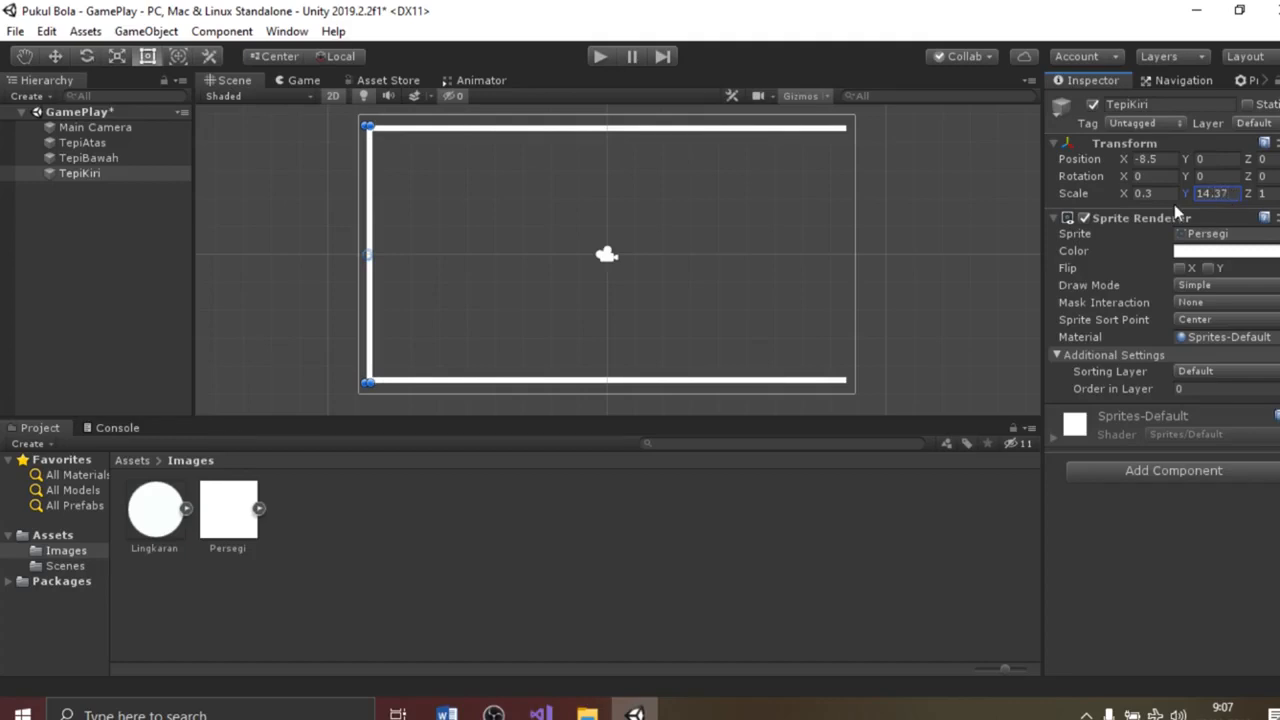
- Duplicate TepiKiri under the name TepiKanan and set the copy's X position to 8.5
left_click(95, 160)
right_click(97, 170)
left_click(153, 251)
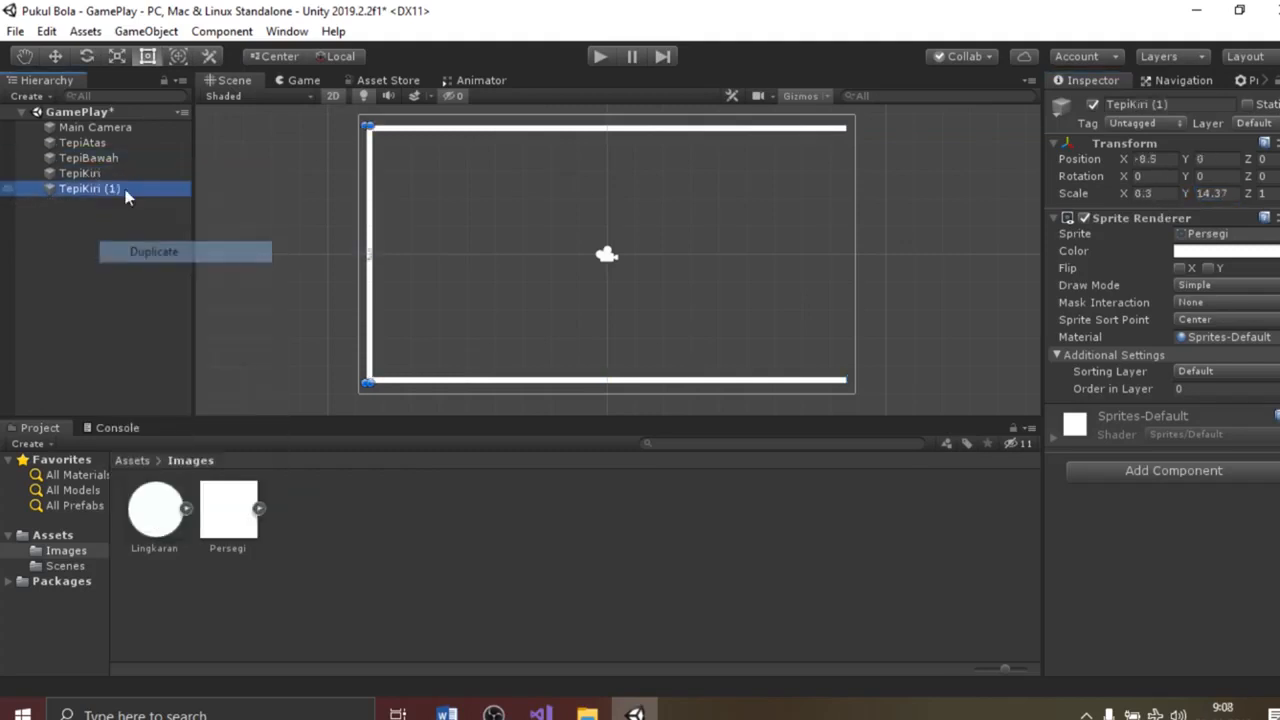
right_click(124, 185)
left_click(176, 244)
key("Right")
key("BackSpace")
key("BackSpace")
key("BackSpace")
key("BackSpace")
key("BackSpace")
key("BackSpace")
key("BackSpace")
type("anan")
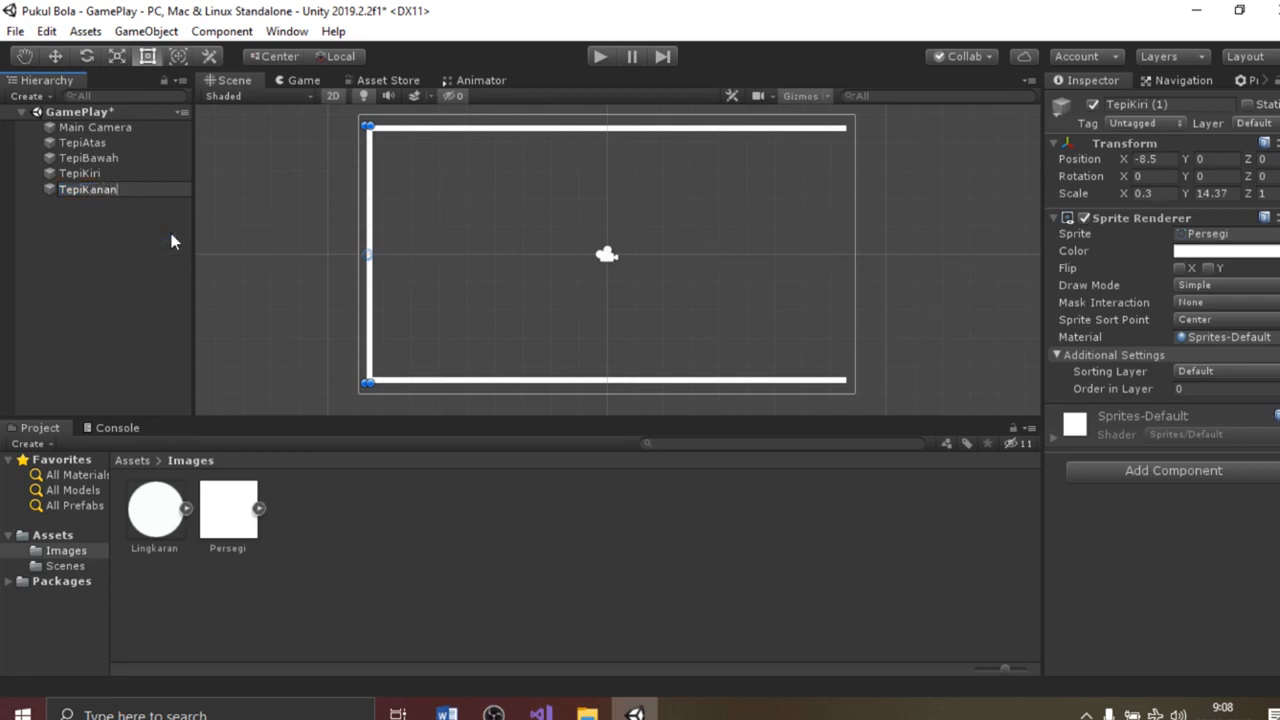
key("Return")
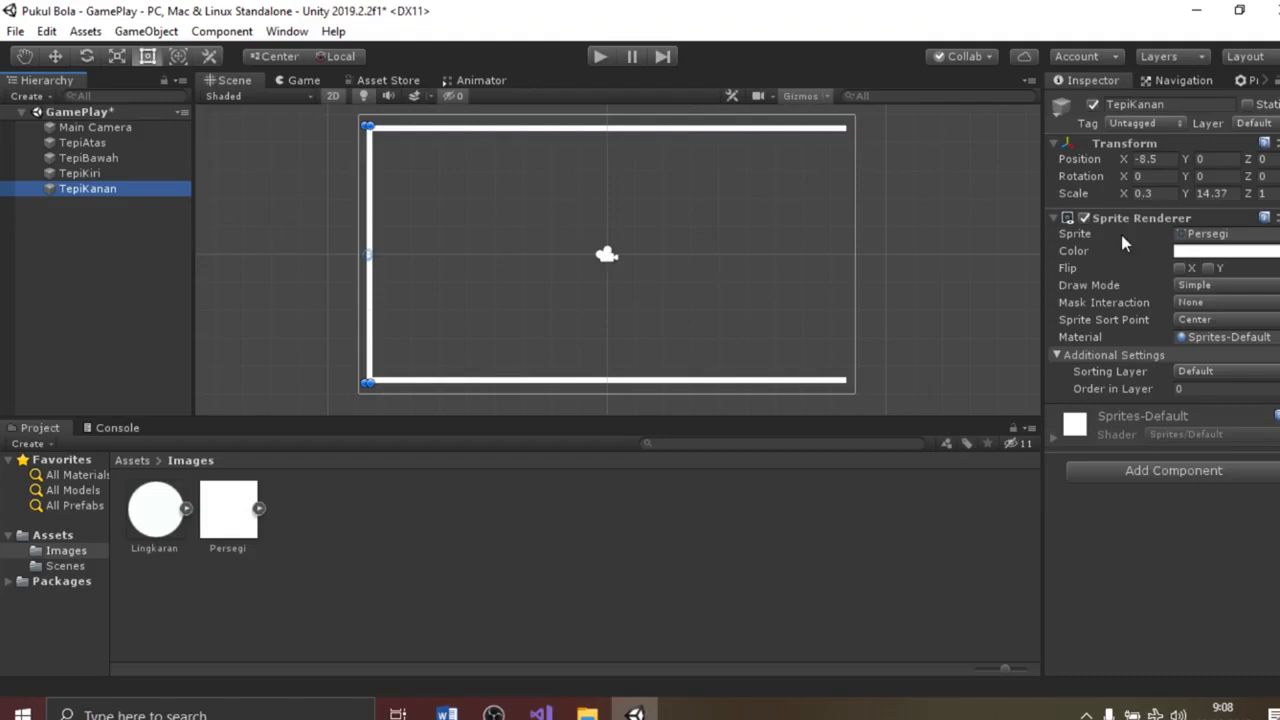
left_click(1145, 159)
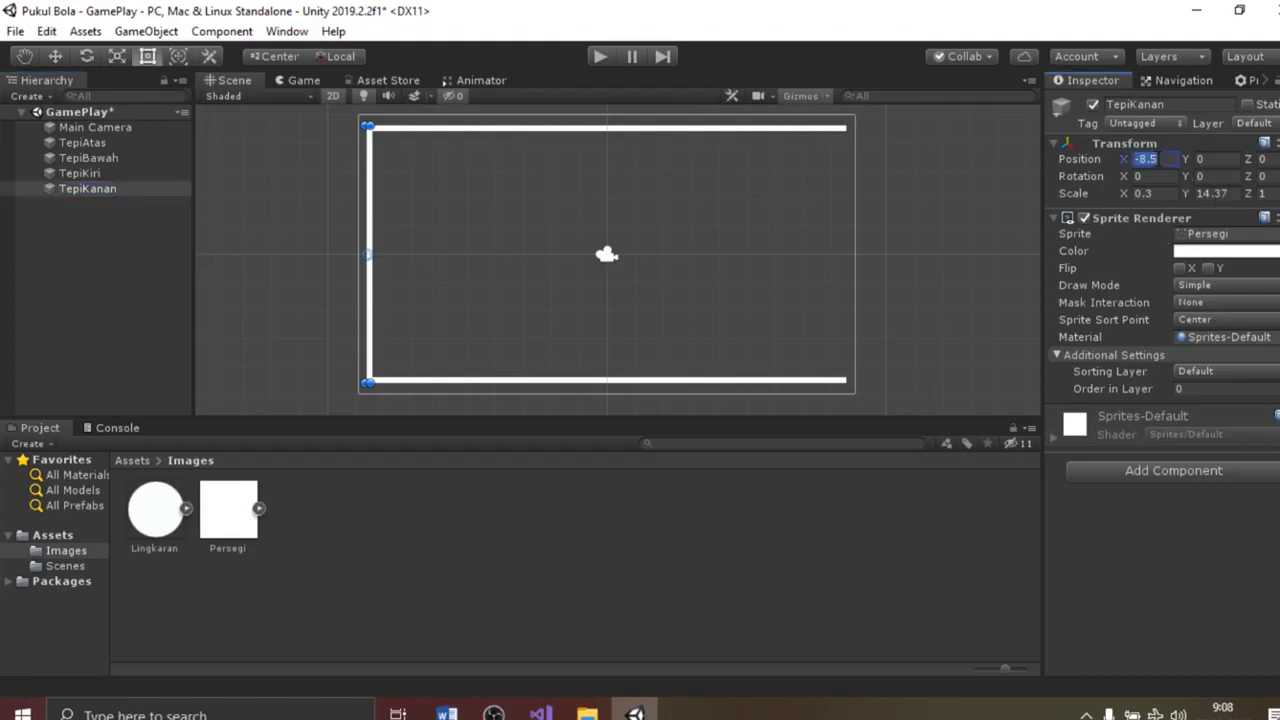
type("8.5")
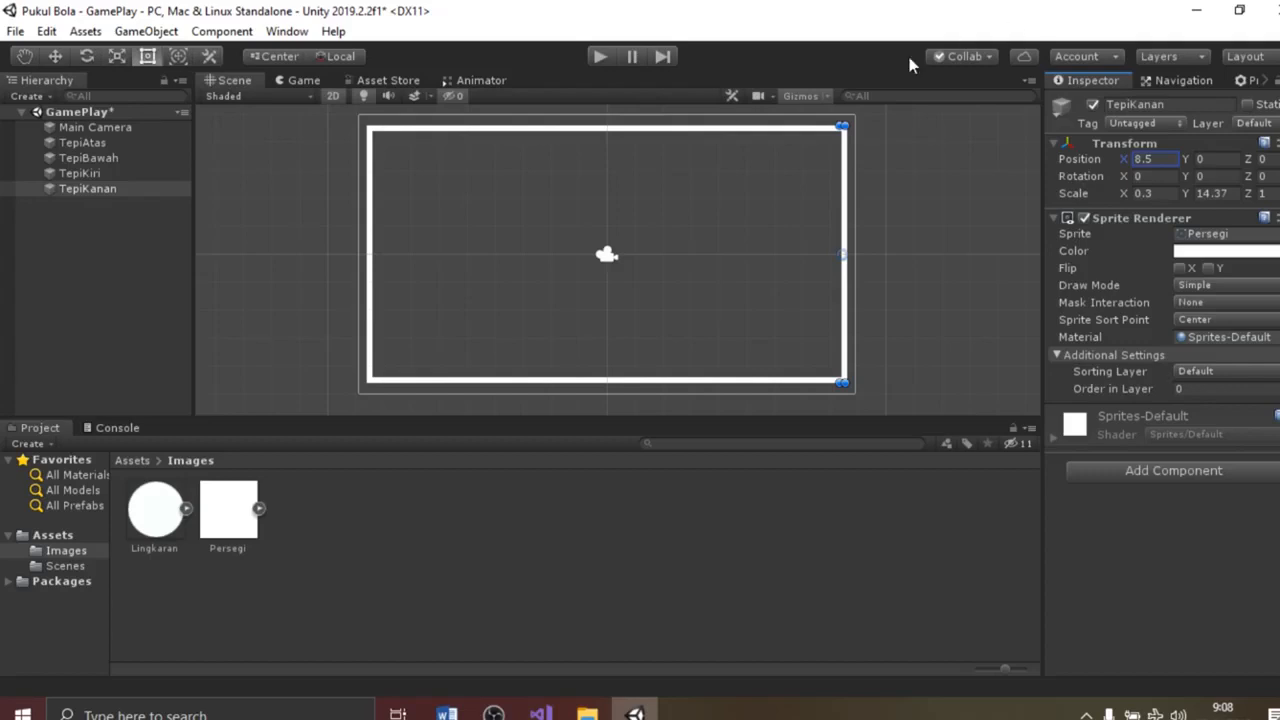
- Duplicate TepiKanan and rename the copy BatasTengan
right_click(128, 190)
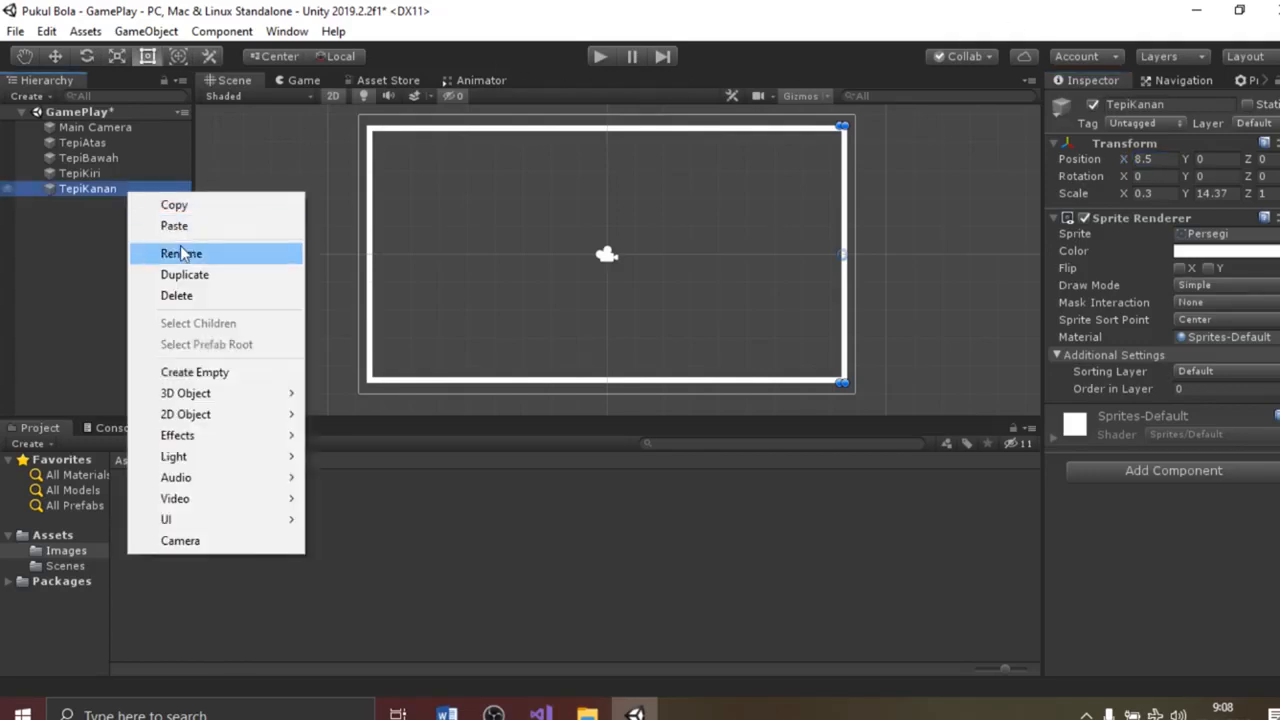
right_click(131, 203)
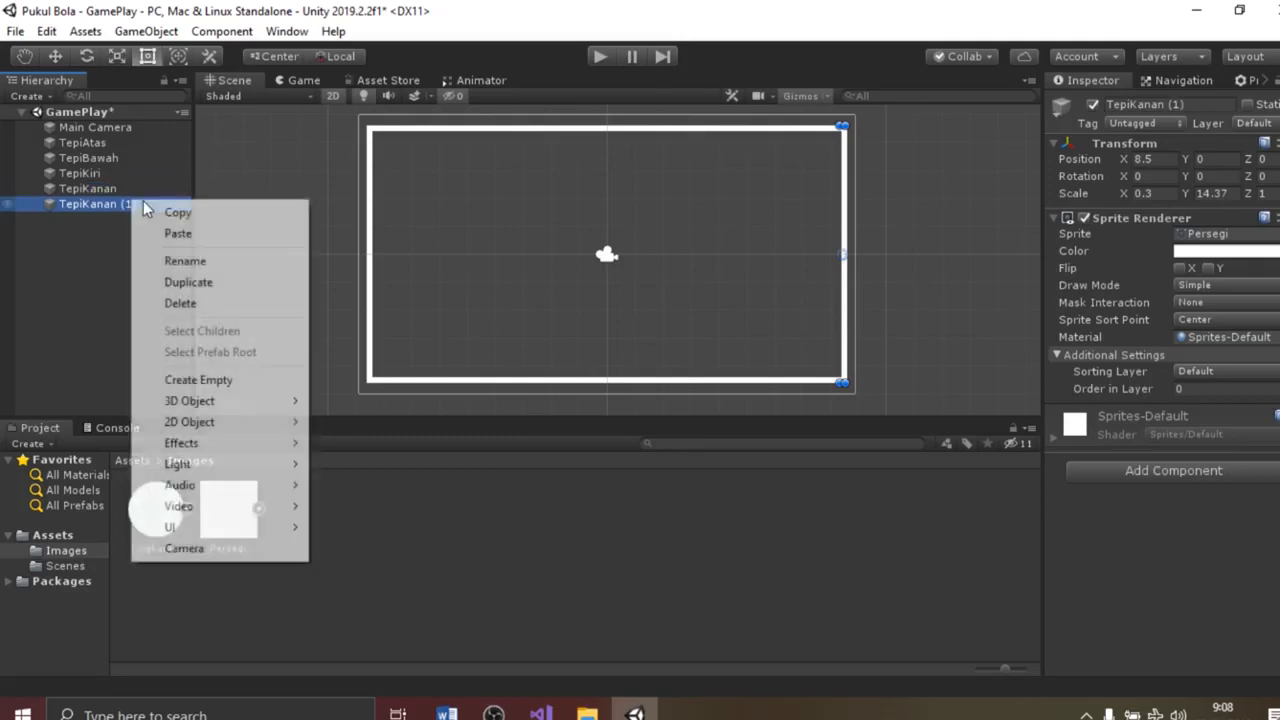
left_click(199, 260)
key("BackSpace")
key("BackSpace")
key("BackSpace")
key("BackSpace")
key("BackSpace")
key("BackSpace")
key("BackSpace")
key("BackSpace")
key("BackSpace")
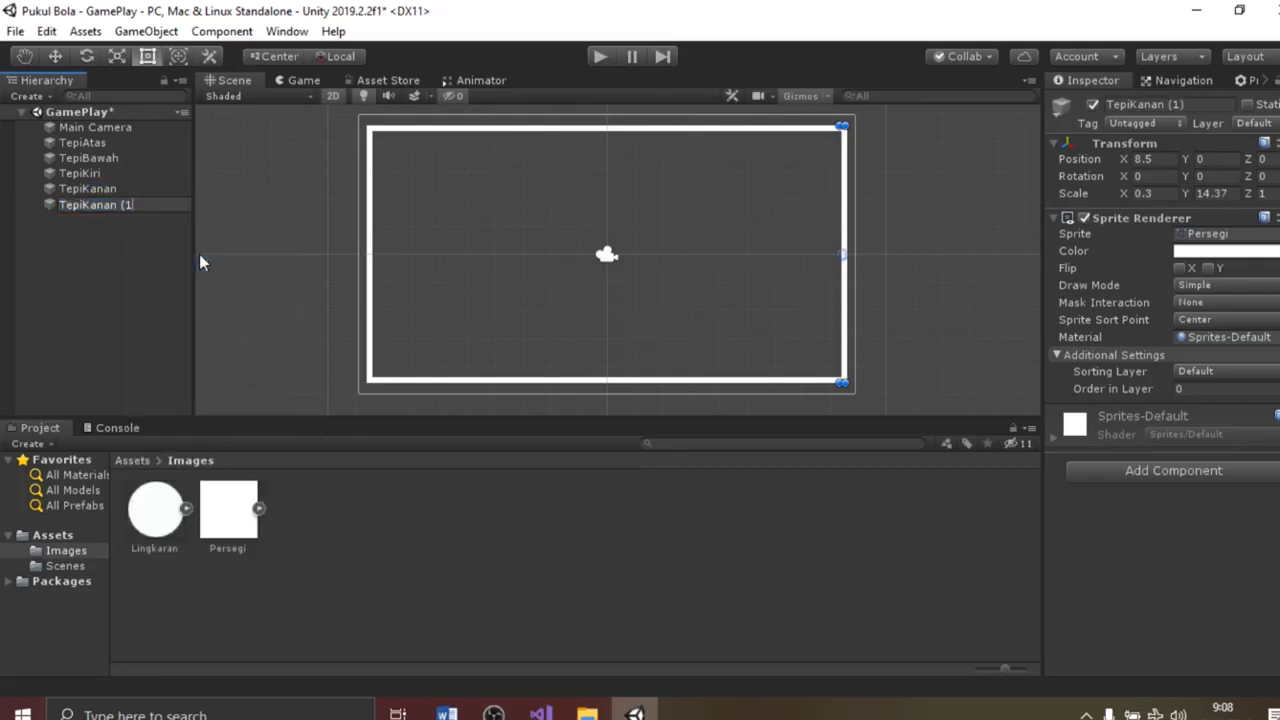
key("BackSpace")
key("BackSpace")
key("BackSpace")
key("BackSpace")
type("BatasTengan")
key("Return")
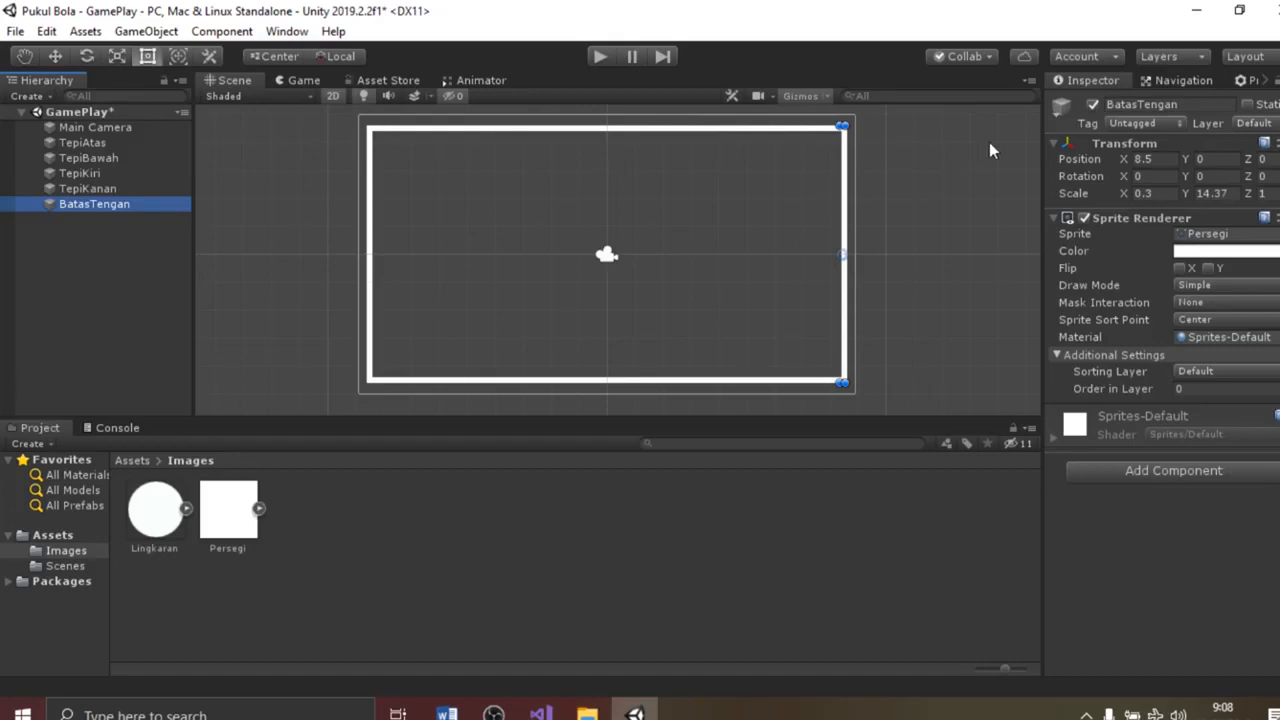
- Set the X position of BatasTengan to 0 and its X scale to 0.1
left_click(1150, 159)
type("0")
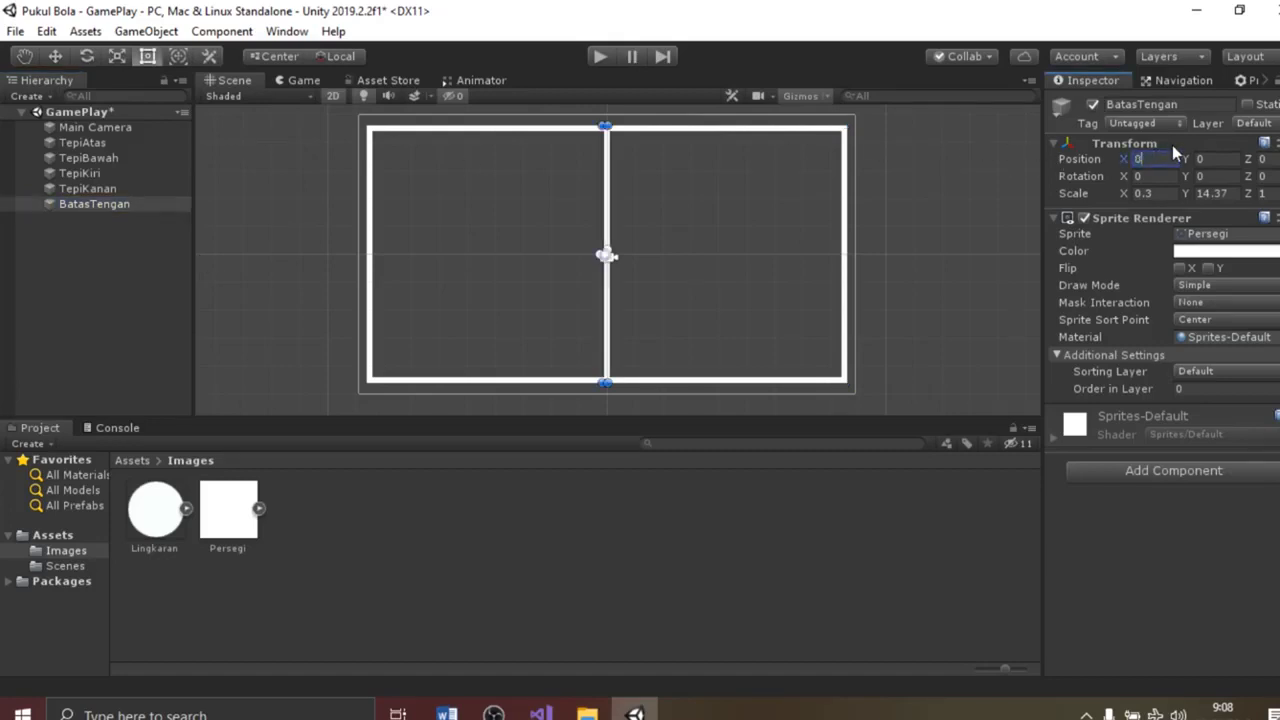
left_click(1158, 193)
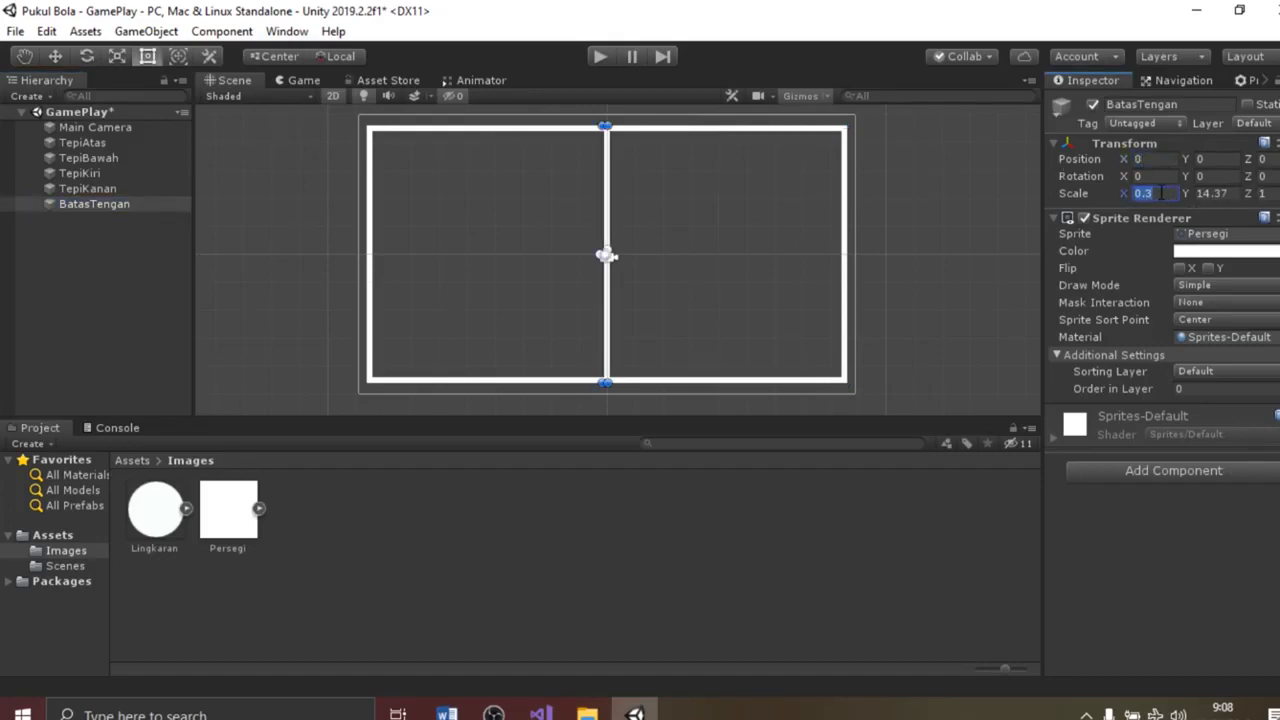
type("0.1")
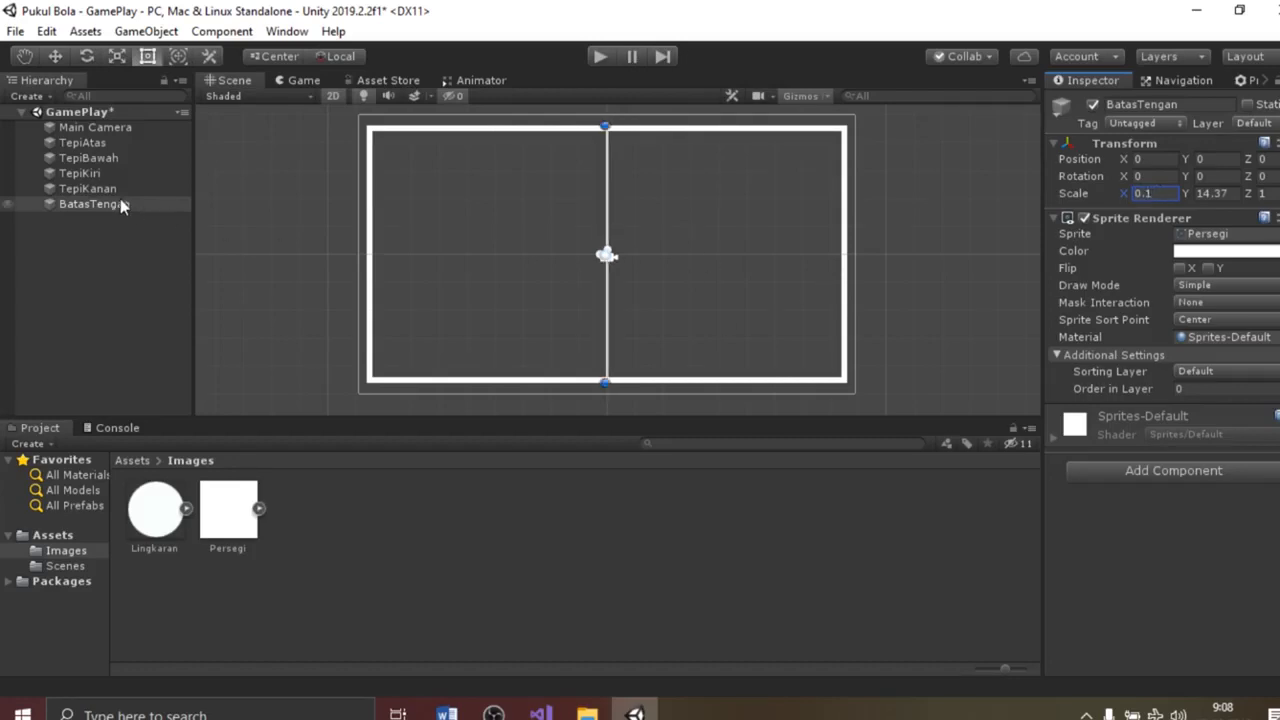
- Change the sprite color of the four Tepi walls and BatasTengan together to dark red
left_click(110, 142)
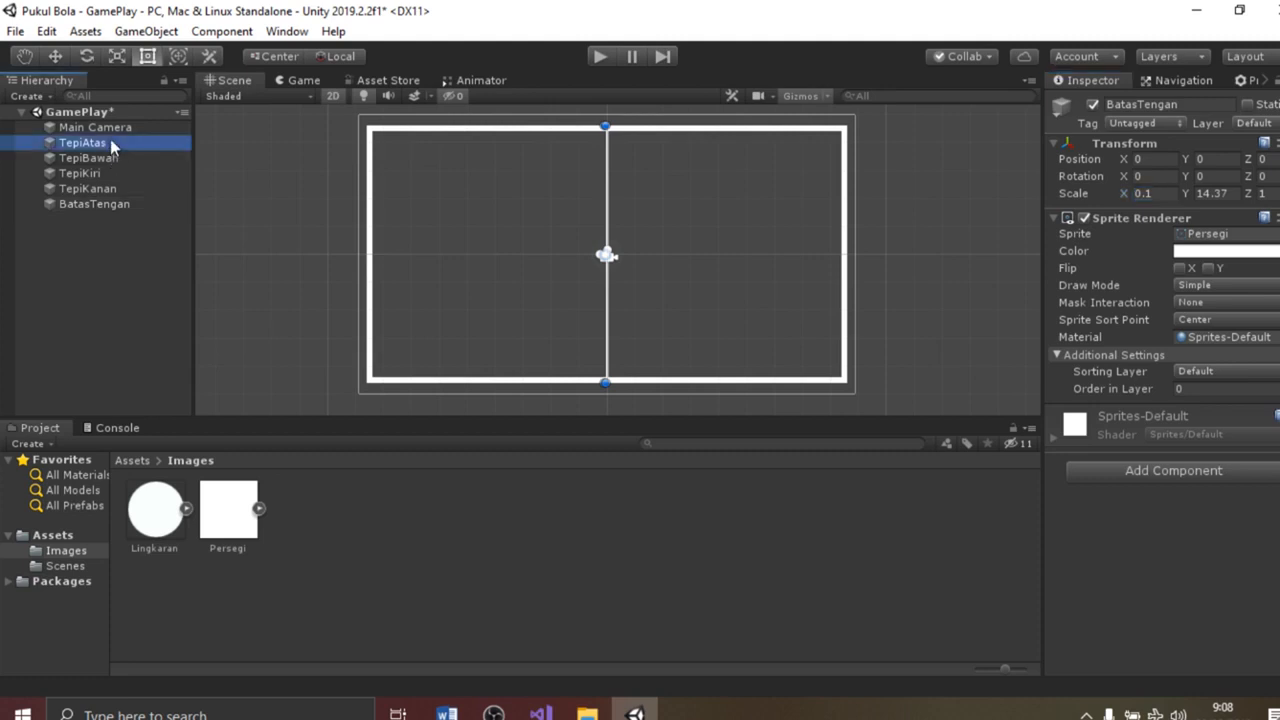
left_click(127, 205, "shift")
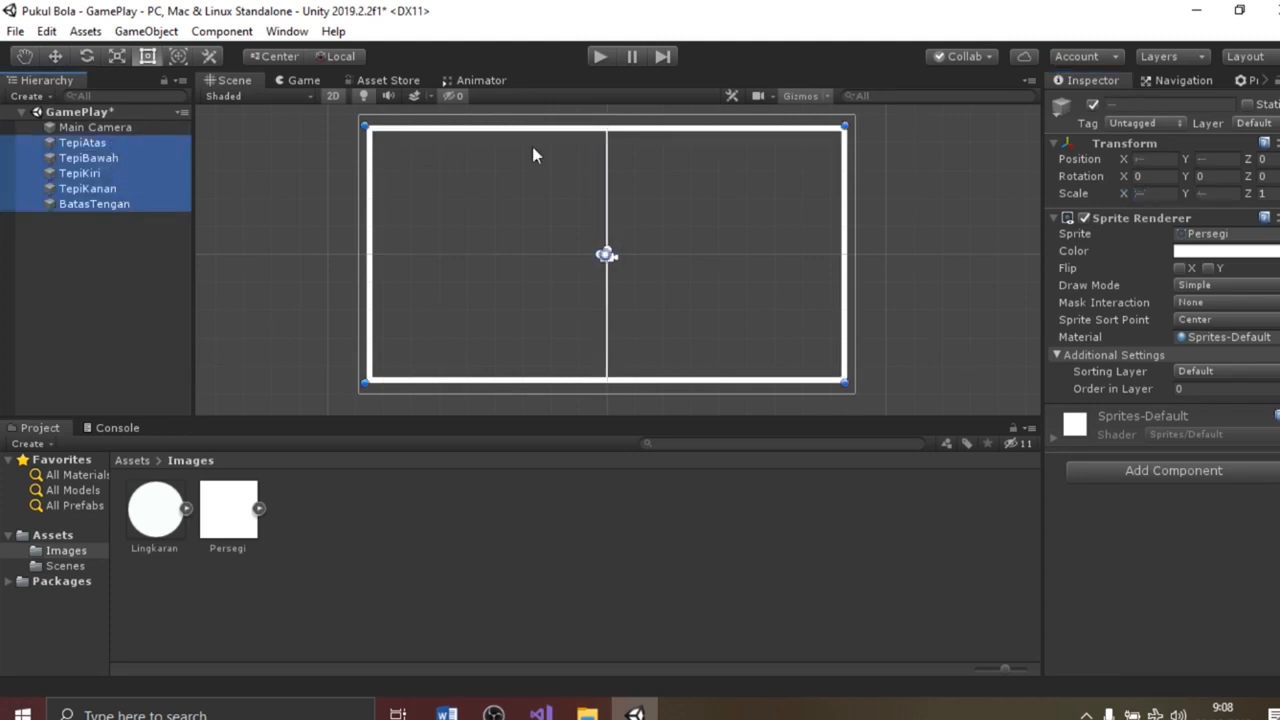
left_click(1206, 254)
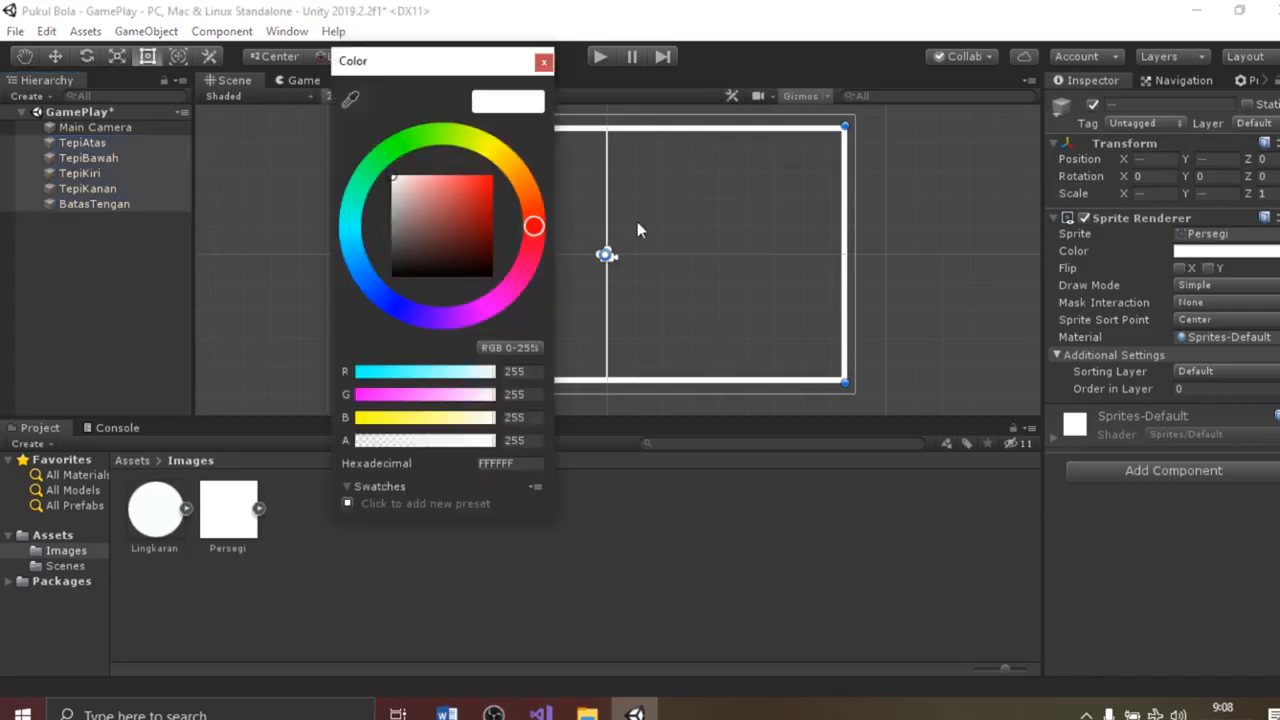
left_click(471, 187)
left_click_drag(472, 188, 468, 247)
left_click(543, 61)
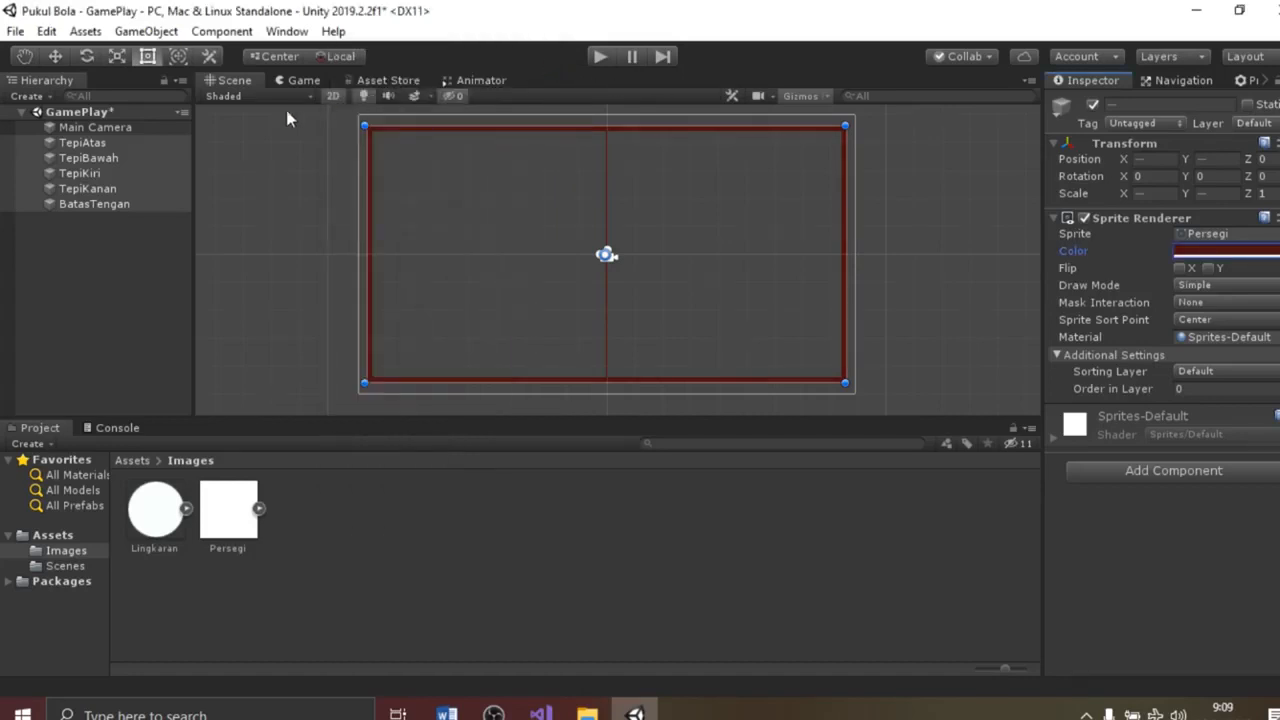
- Add a Box Collider 2D component to the four Tepi walls and BatasTengan together
left_click(1169, 471)
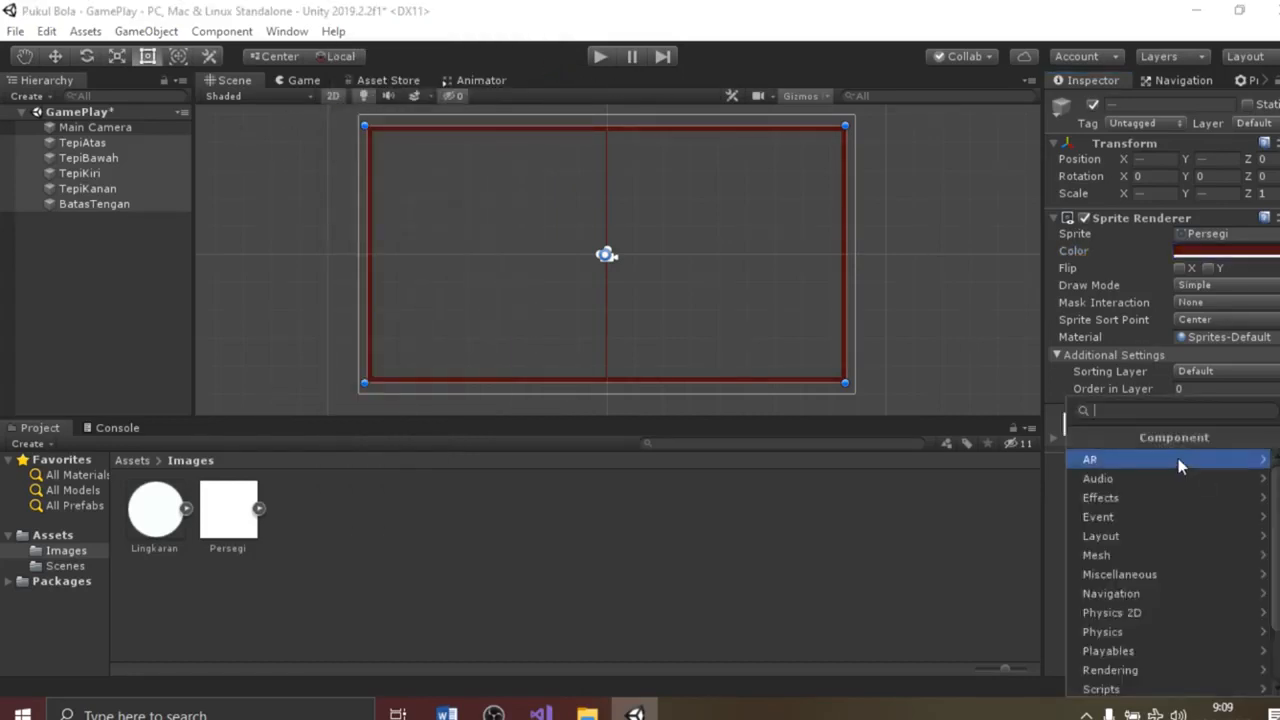
left_click(1141, 609)
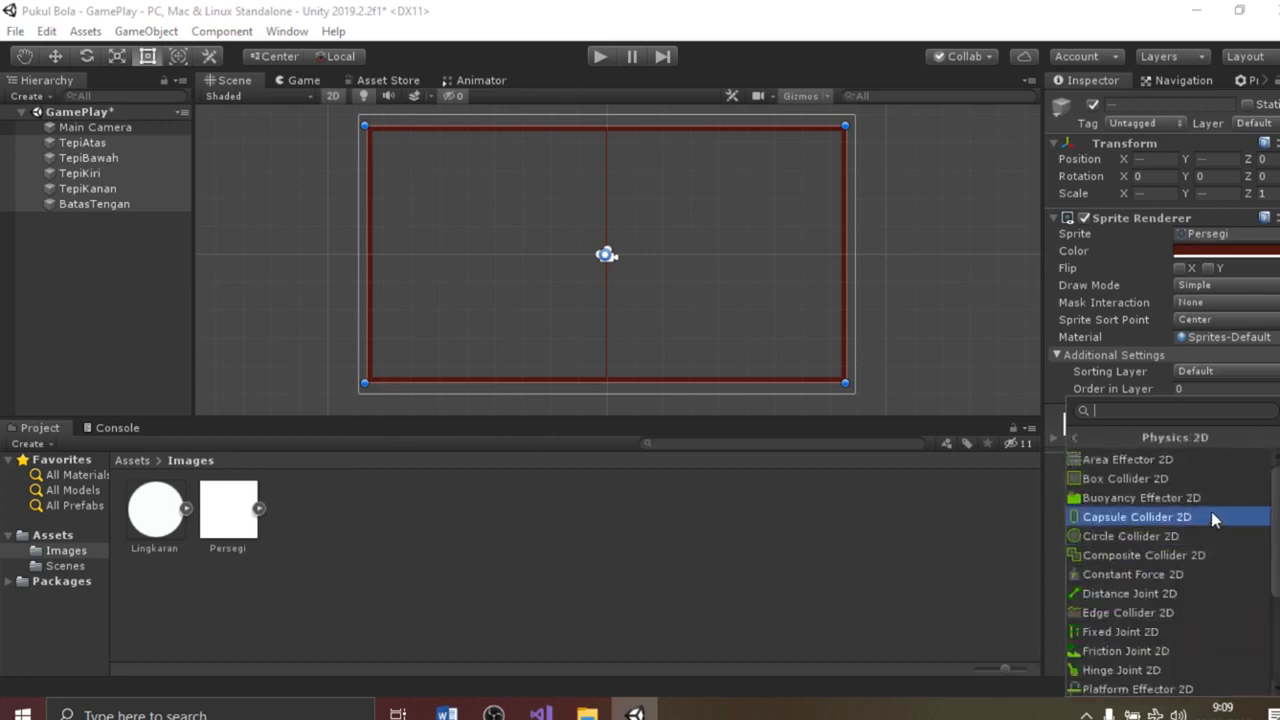
left_click(1166, 482)
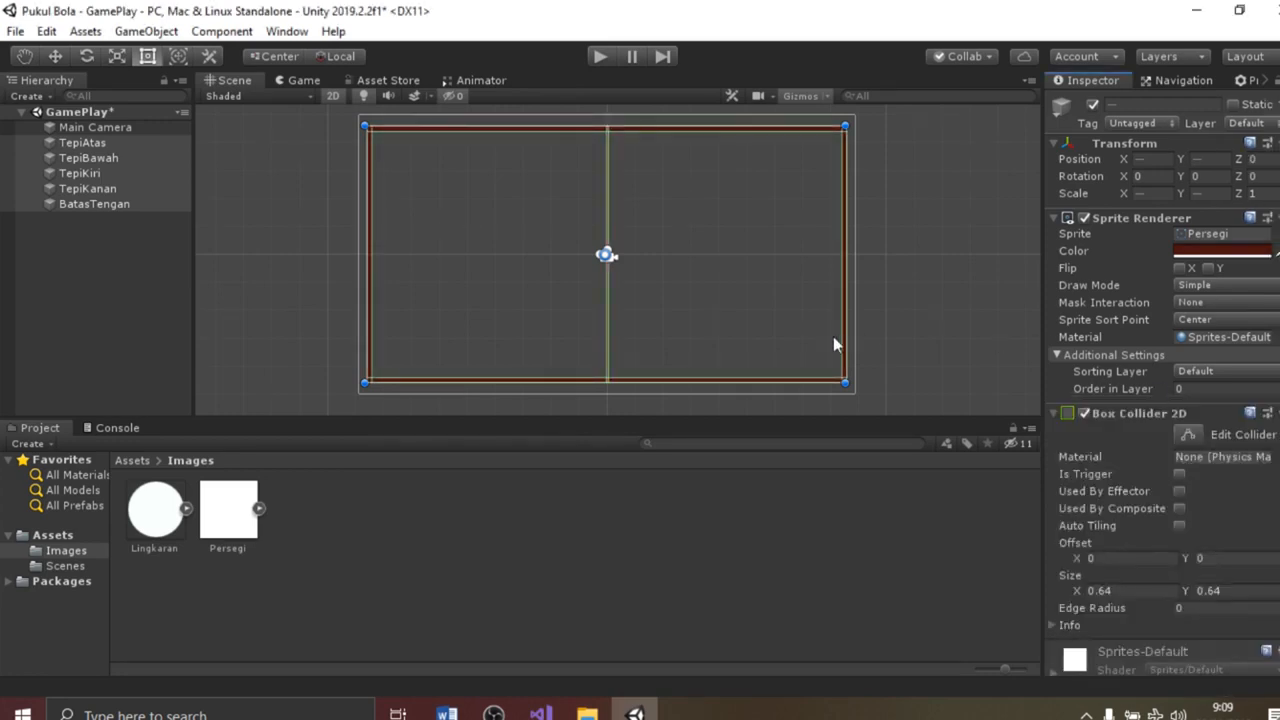